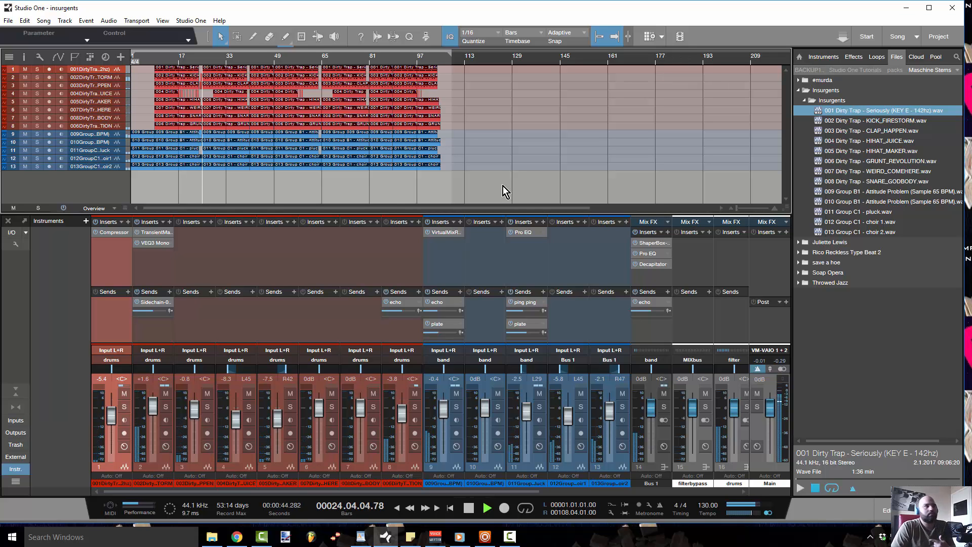
- Stop playback, then solo Bus 1 with its Decapitator insert open
{"action": "key", "text": "space"}
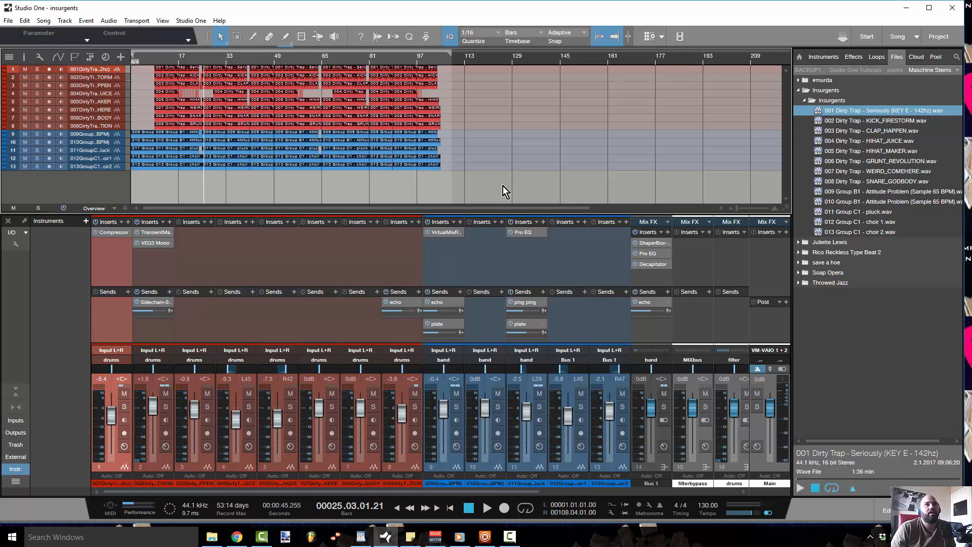
{"action": "left_click", "coordinate": [652, 265]}
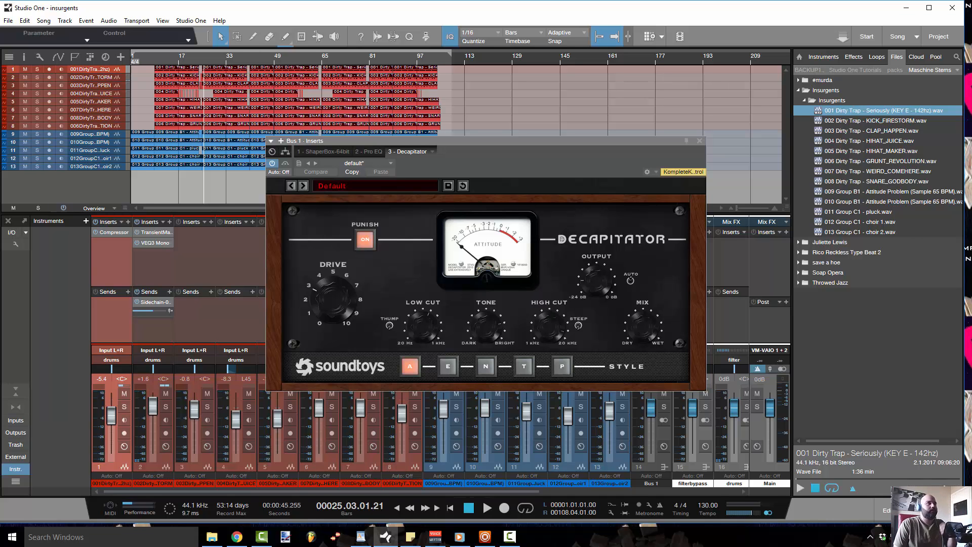
{"action": "left_click_drag", "start_coordinate": [591, 147], "coordinate": [362, 38]}
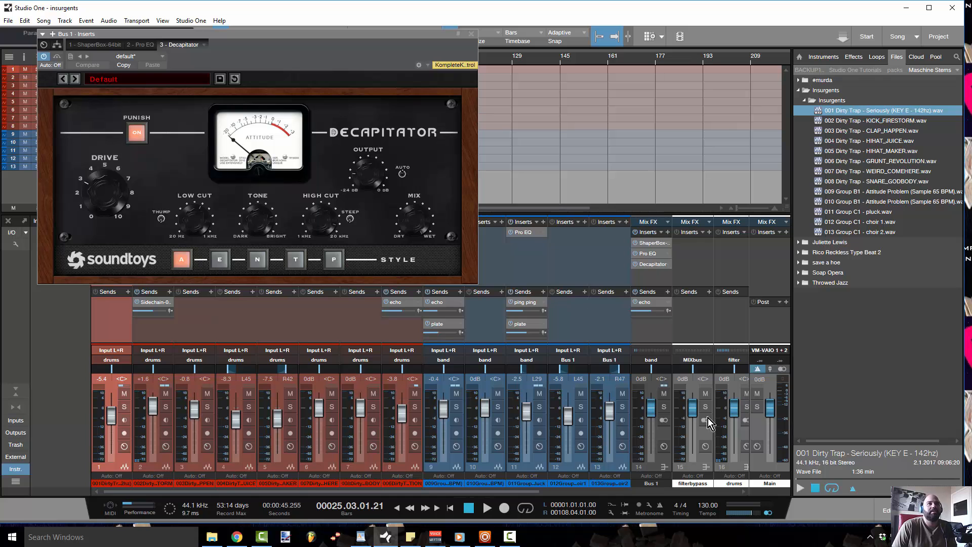
{"action": "left_click", "coordinate": [664, 407]}
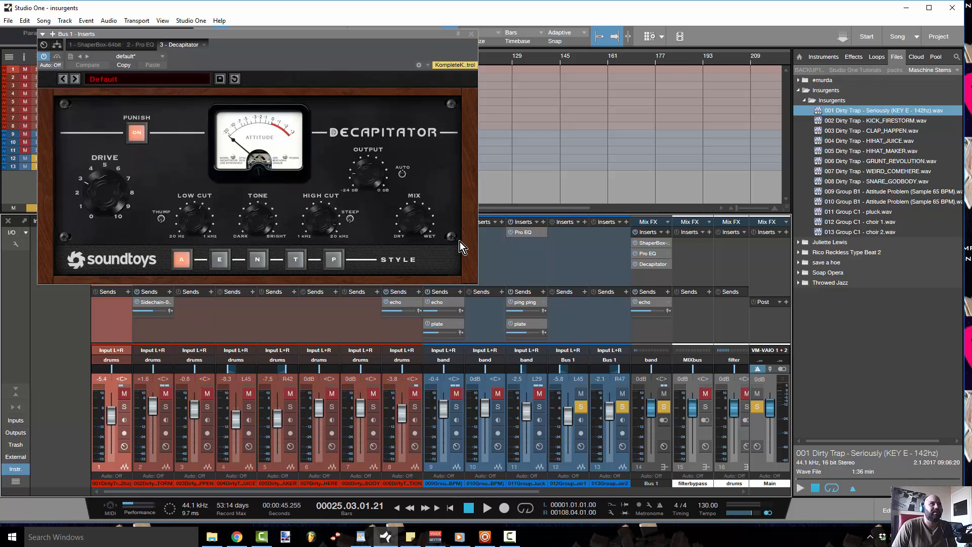
{"action": "left_click_drag", "start_coordinate": [368, 38], "coordinate": [455, 193]}
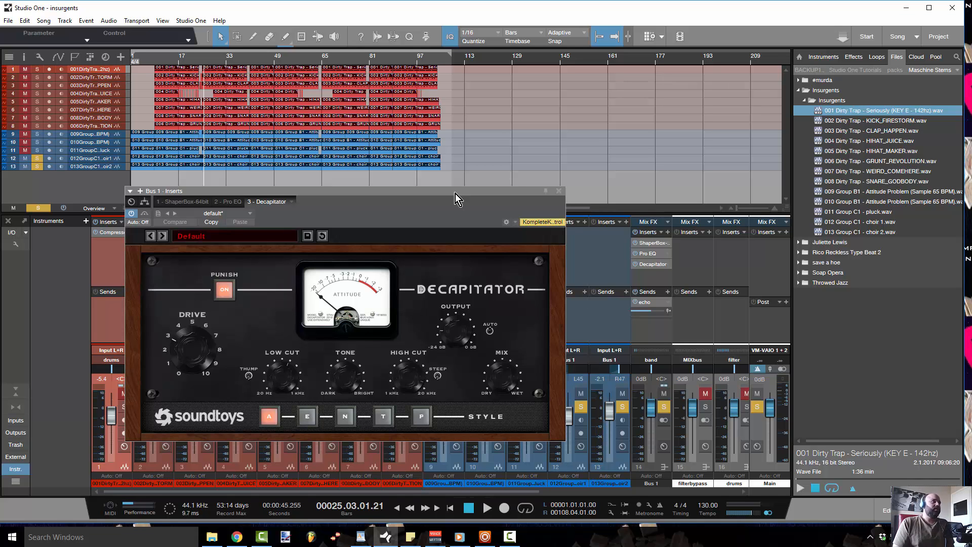
- Audition the soloed Bus 1 through Decapitator, review the plug-in's settings and close its window
{"action": "key", "text": "comma"}
{"action": "key", "text": "space"}
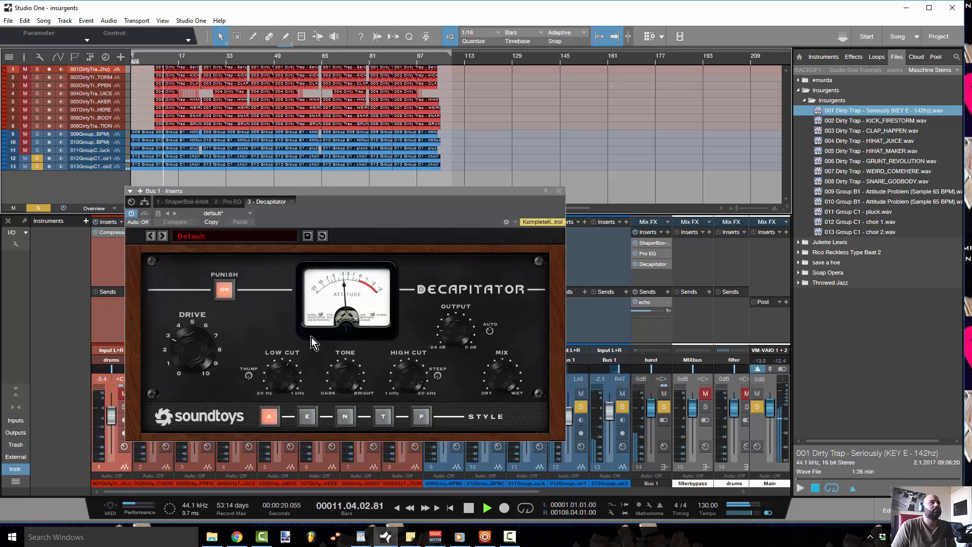
{"action": "key", "text": "space"}
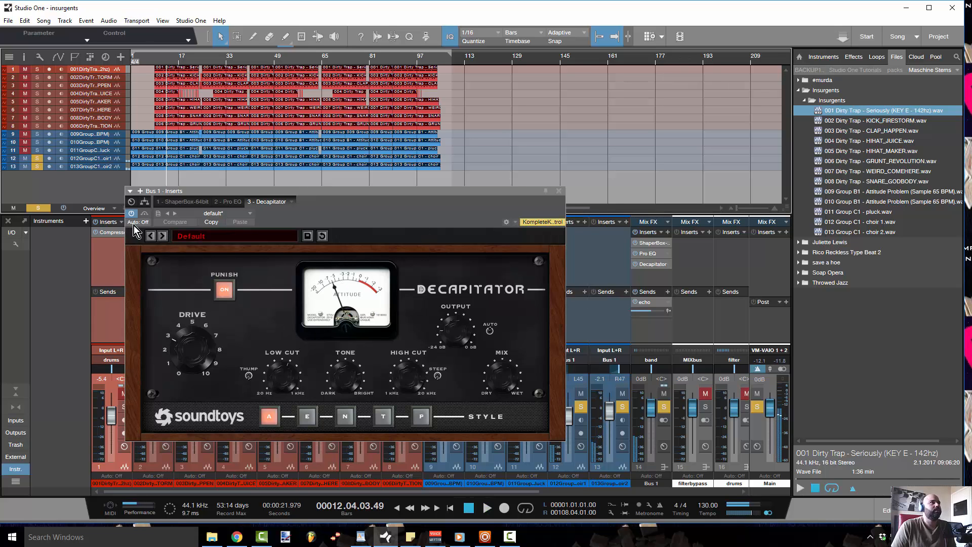
{"action": "left_click", "coordinate": [154, 63]}
{"action": "key", "text": "space"}
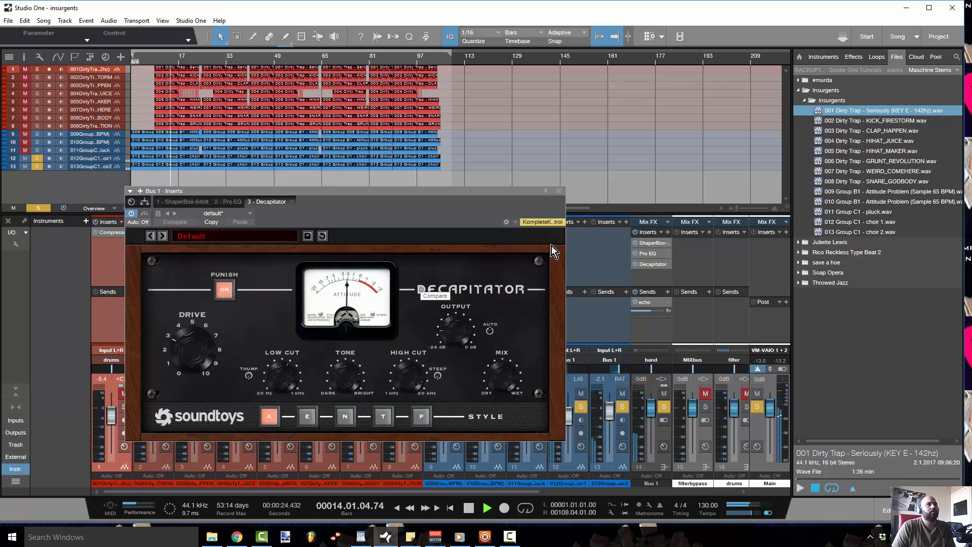
{"action": "key", "text": "space"}
{"action": "left_click", "coordinate": [559, 190]}
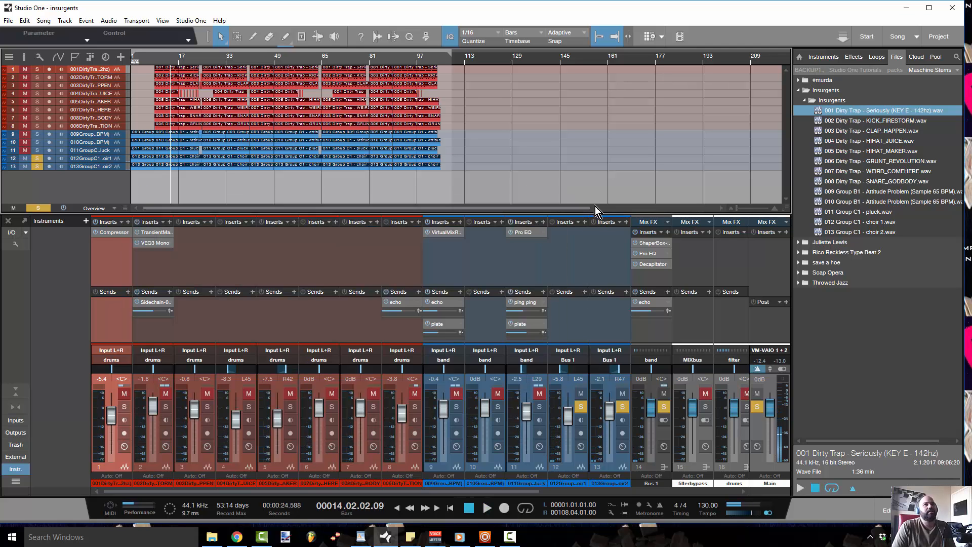
{"action": "left_click", "coordinate": [654, 264]}
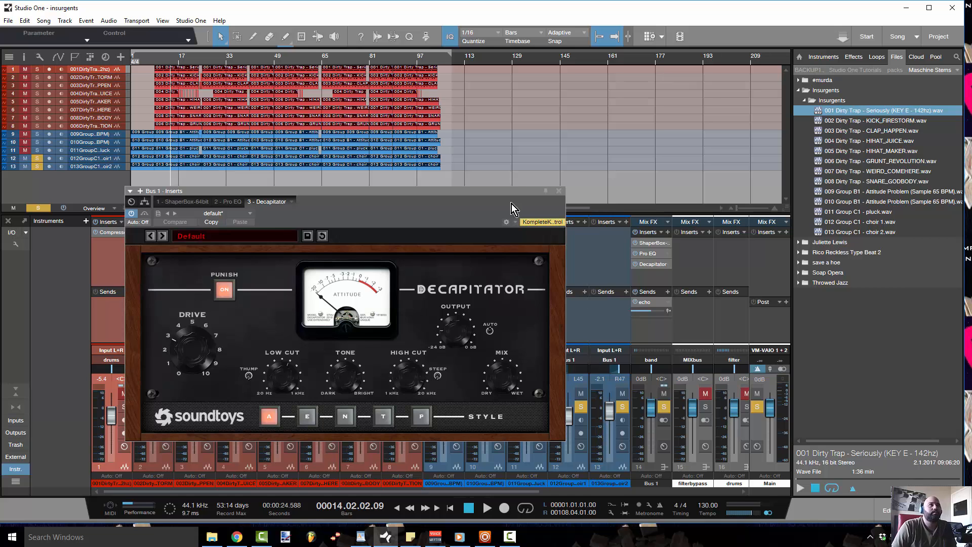
{"action": "left_click", "coordinate": [559, 191]}
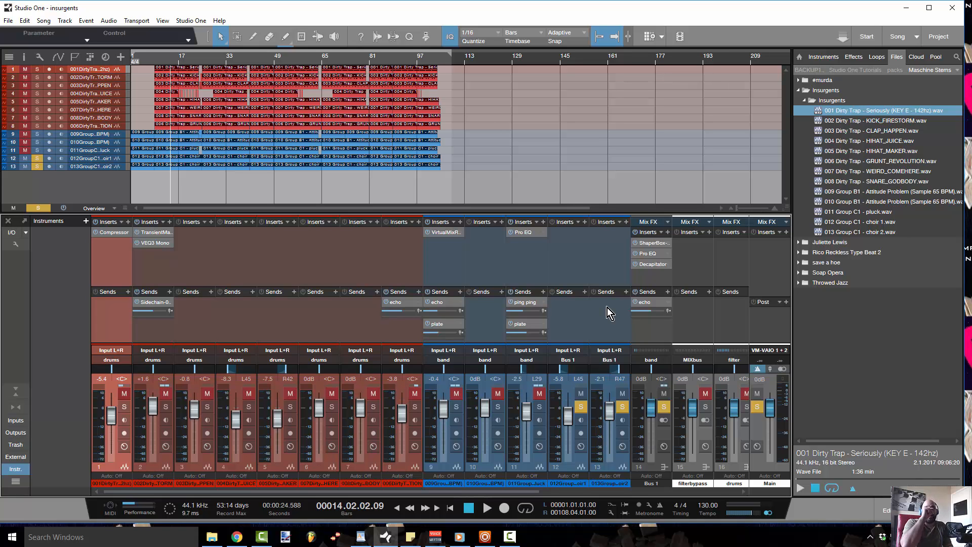
- Examine the full module list in the Virtual Mix Rack on track 009 Group B1 - Attitude Problem, from AirEQ Air to VCC MixBuss
{"action": "left_click", "coordinate": [439, 232]}
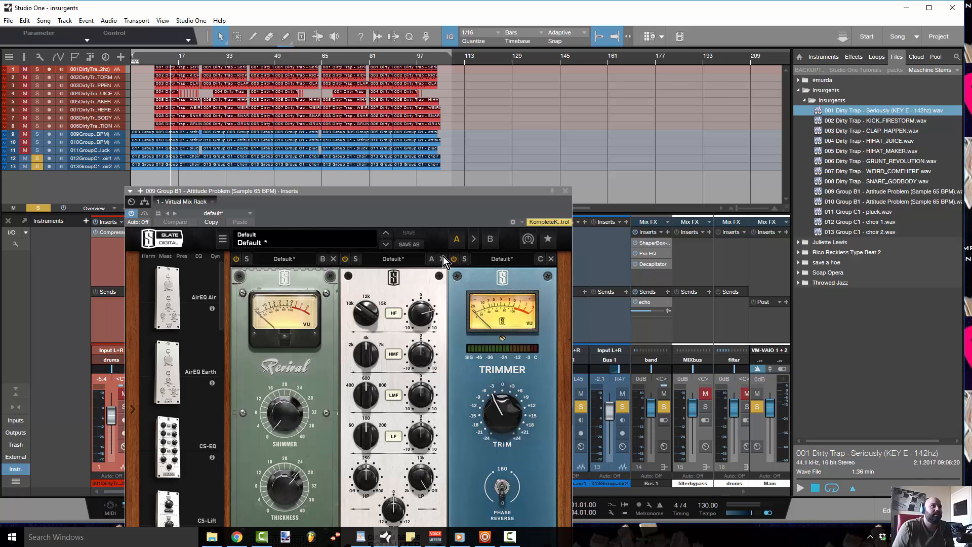
{"action": "left_click_drag", "start_coordinate": [462, 190], "coordinate": [680, 42]}
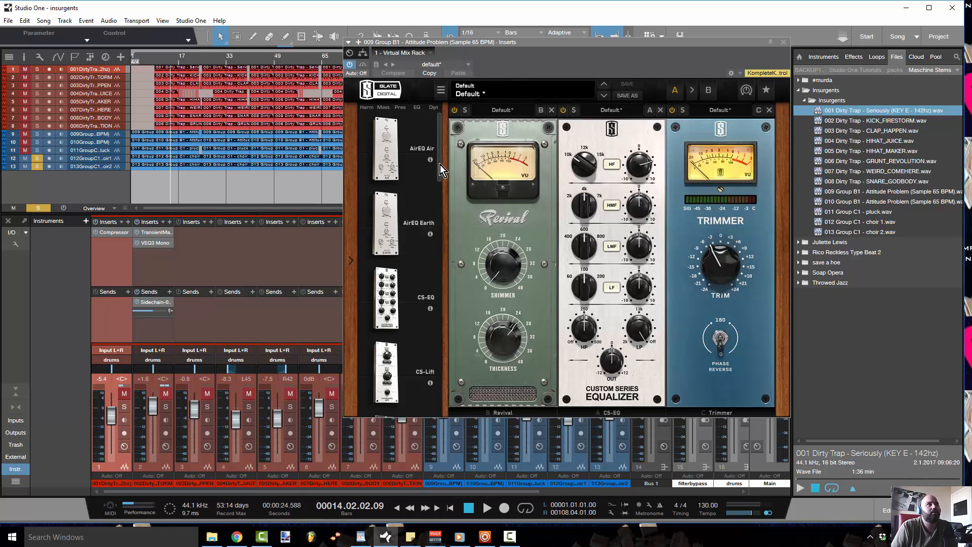
{"action": "scroll", "coordinate": [395, 214], "scroll_direction": "down", "scroll_amount": 2}
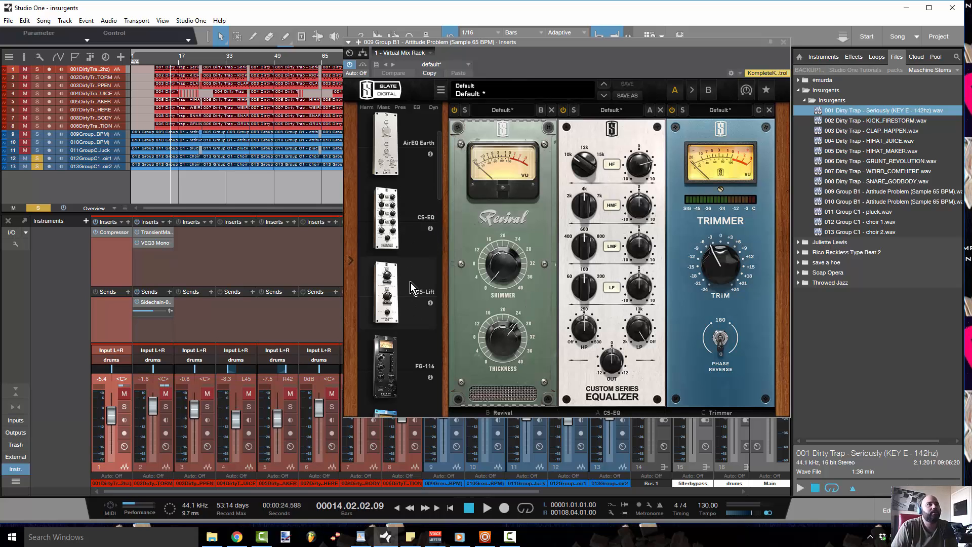
{"action": "scroll", "coordinate": [441, 191], "scroll_direction": "down", "scroll_amount": 2}
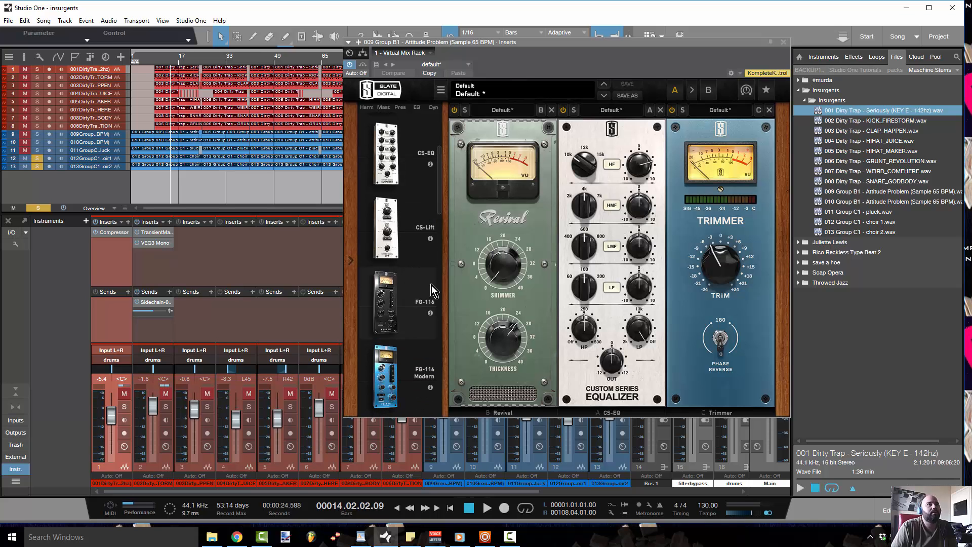
{"action": "scroll", "coordinate": [440, 205], "scroll_direction": "down", "scroll_amount": 3}
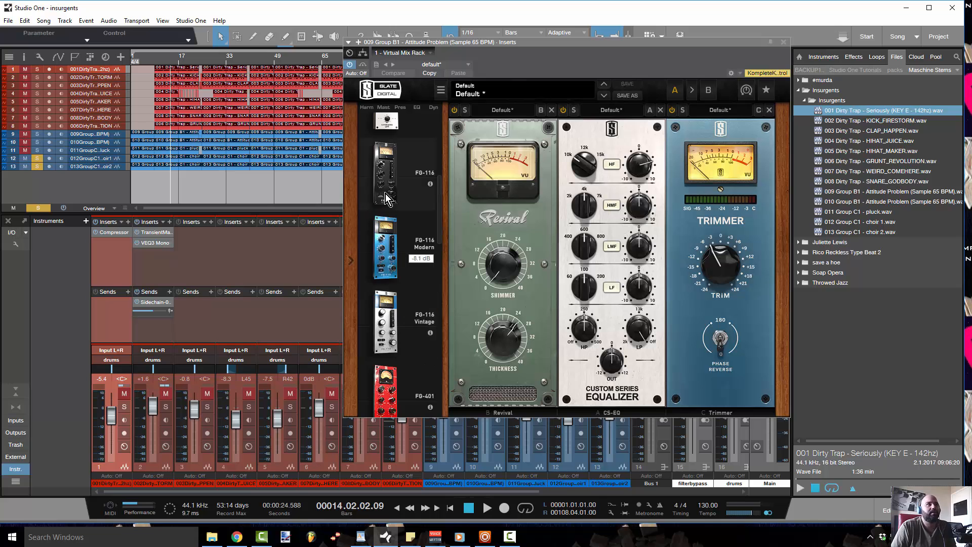
{"action": "scroll", "coordinate": [408, 296], "scroll_direction": "down", "scroll_amount": 4}
{"action": "scroll", "coordinate": [409, 356], "scroll_direction": "down", "scroll_amount": 4}
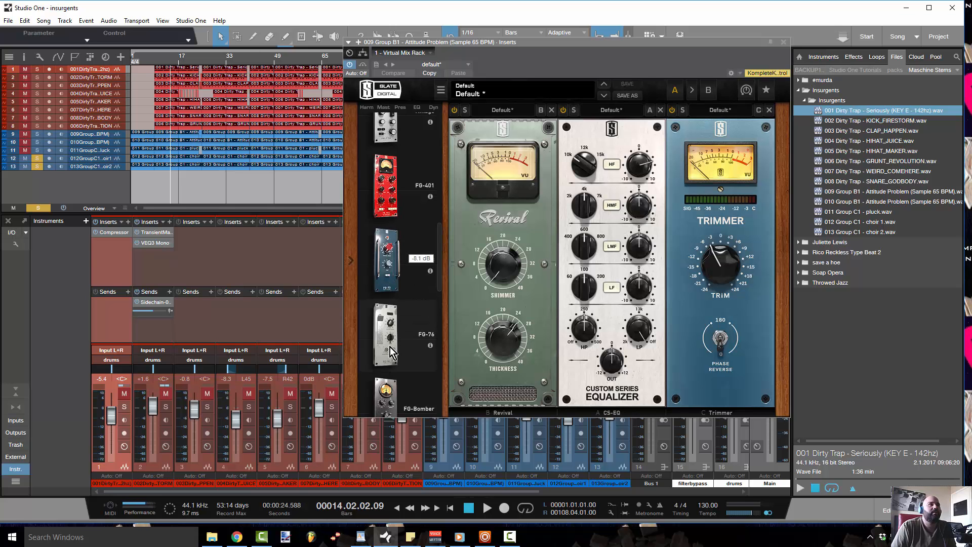
{"action": "scroll", "coordinate": [412, 300], "scroll_direction": "down", "scroll_amount": 3}
{"action": "scroll", "coordinate": [397, 248], "scroll_direction": "down", "scroll_amount": 3}
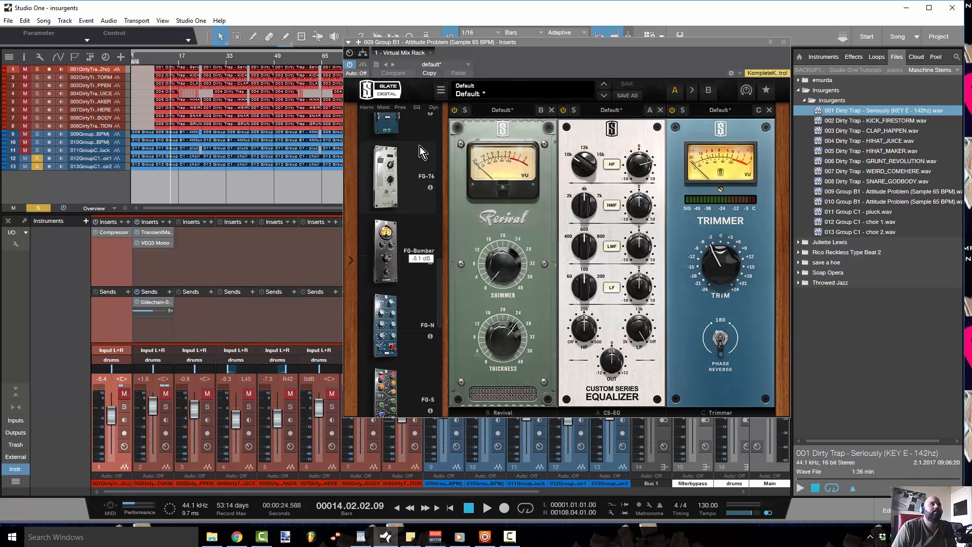
{"action": "scroll", "coordinate": [395, 217], "scroll_direction": "down", "scroll_amount": 3}
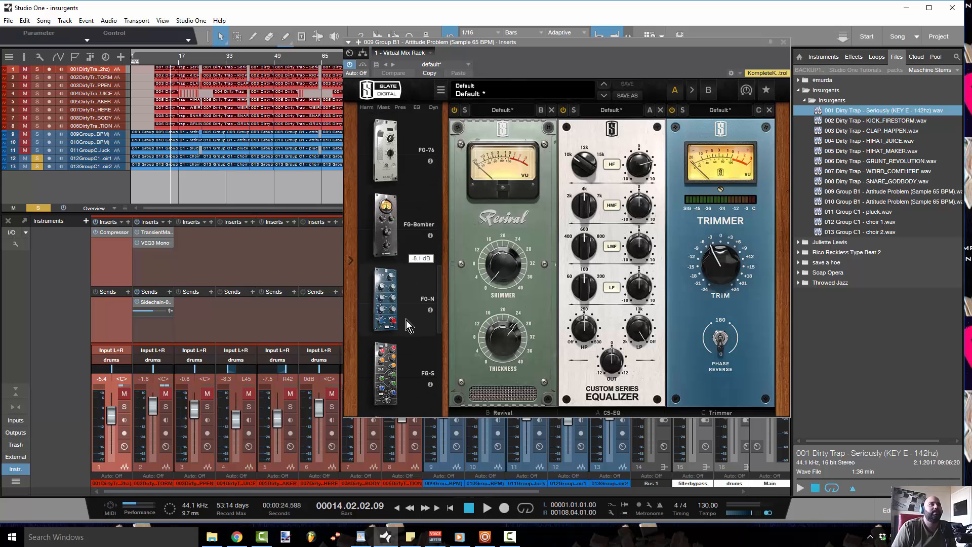
{"action": "scroll", "coordinate": [393, 264], "scroll_direction": "down", "scroll_amount": 1}
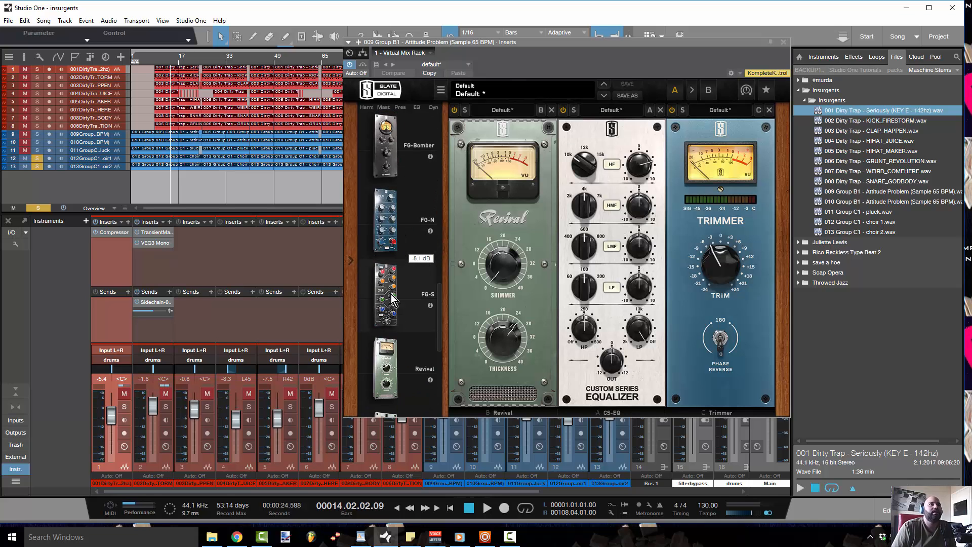
{"action": "scroll", "coordinate": [390, 307], "scroll_direction": "down", "scroll_amount": 1}
{"action": "scroll", "coordinate": [400, 331], "scroll_direction": "down", "scroll_amount": 2}
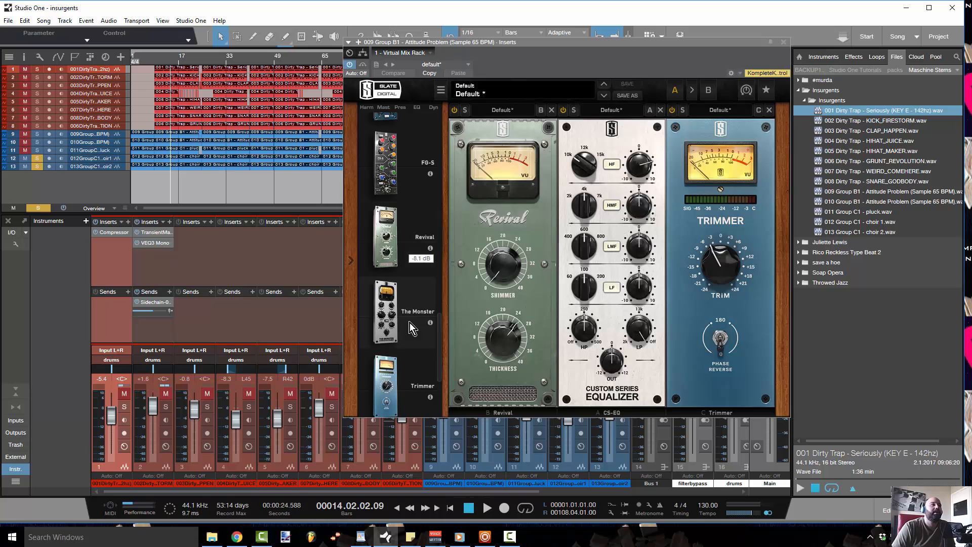
{"action": "scroll", "coordinate": [409, 323], "scroll_direction": "down", "scroll_amount": 2}
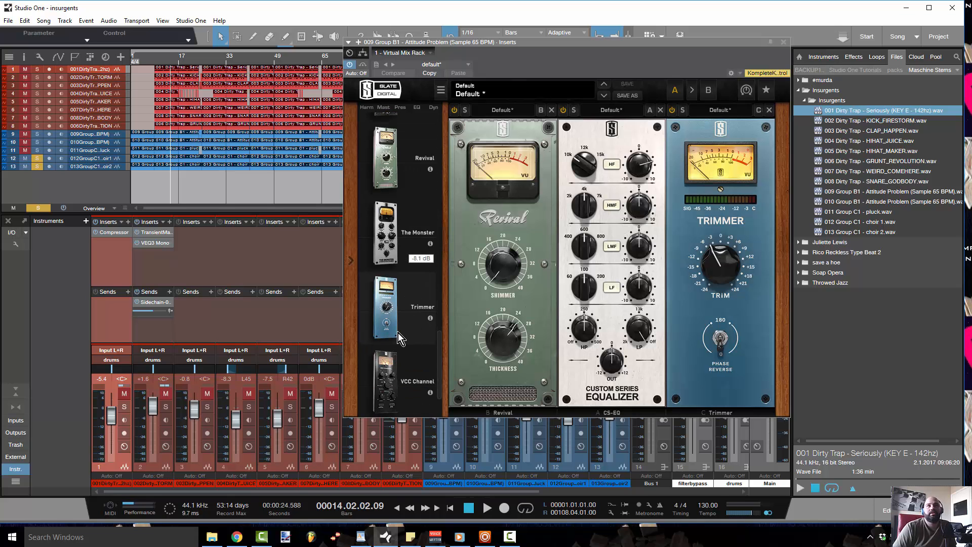
{"action": "scroll", "coordinate": [414, 278], "scroll_direction": "down", "scroll_amount": 2}
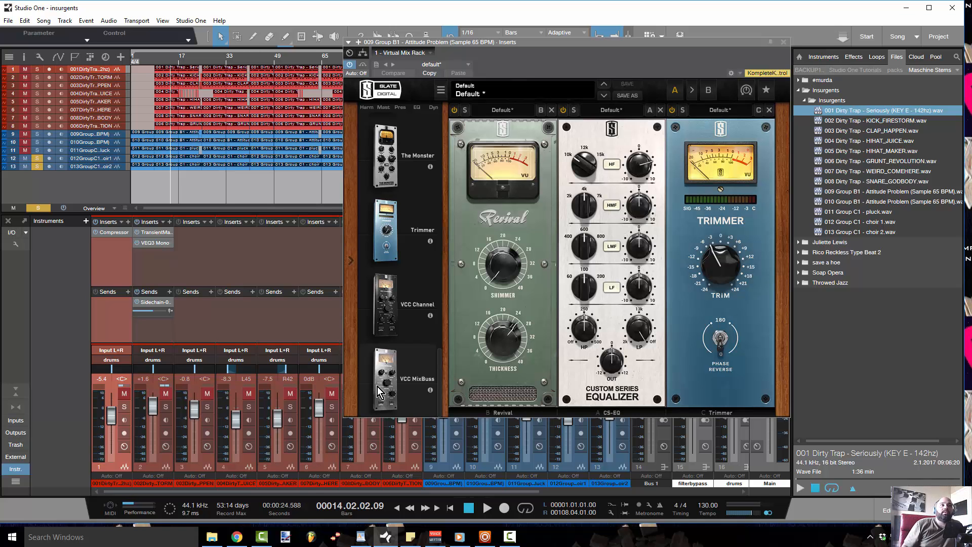
{"action": "left_click_drag", "start_coordinate": [440, 404], "coordinate": [432, 184]}
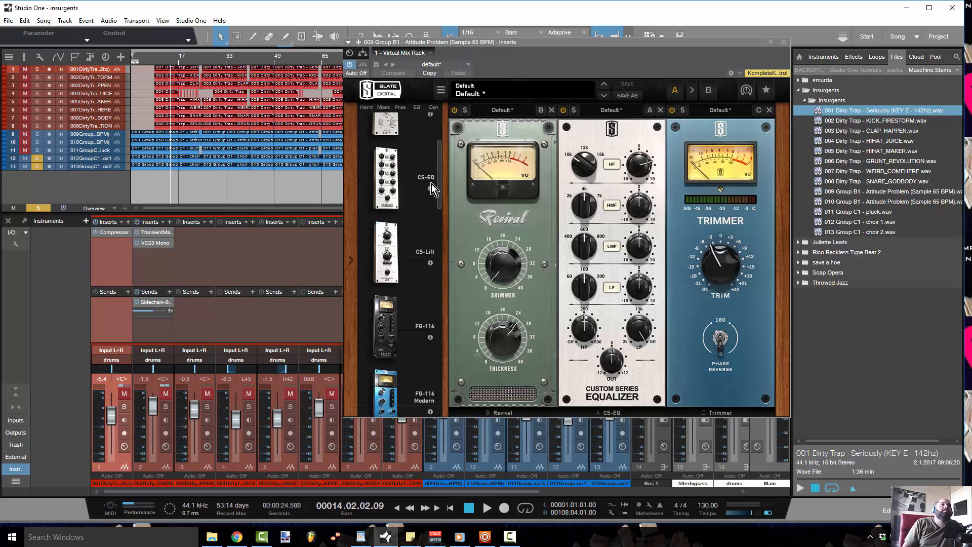
{"action": "scroll", "coordinate": [432, 175], "scroll_direction": "down", "scroll_amount": 2}
{"action": "left_click_drag", "start_coordinate": [429, 221], "coordinate": [421, 390]}
{"action": "scroll", "coordinate": [421, 391], "scroll_direction": "down", "scroll_amount": 2}
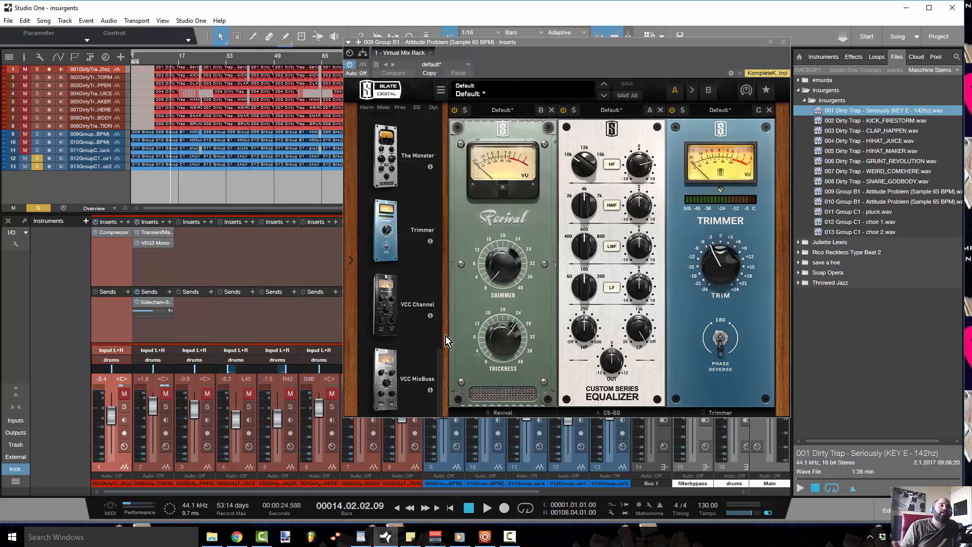
{"action": "left_click_drag", "start_coordinate": [440, 363], "coordinate": [439, 130]}
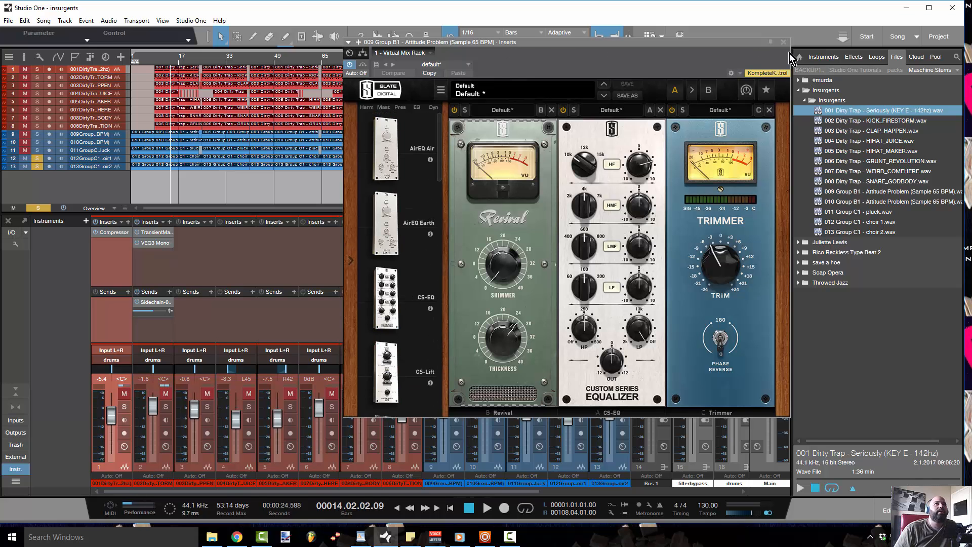
{"action": "left_click", "coordinate": [783, 39]}
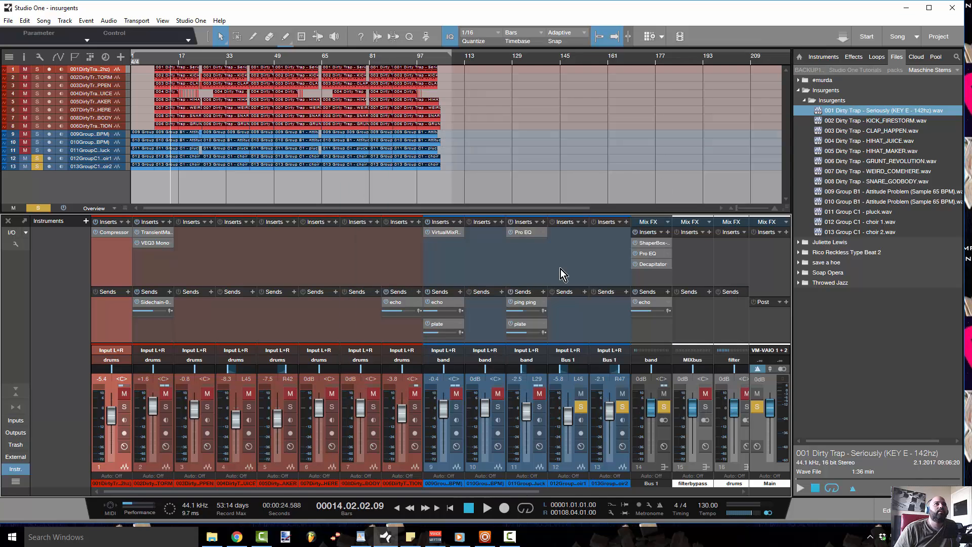
- Review the Pro EQ curve on track 011 Group C1 - pluck and close the plug-in
{"action": "left_click", "coordinate": [526, 232]}
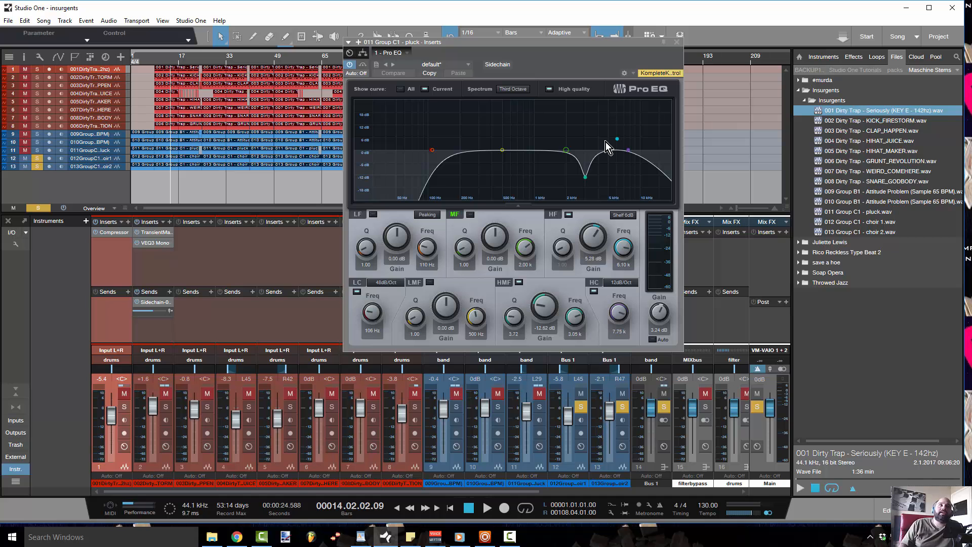
{"action": "left_click", "coordinate": [677, 42]}
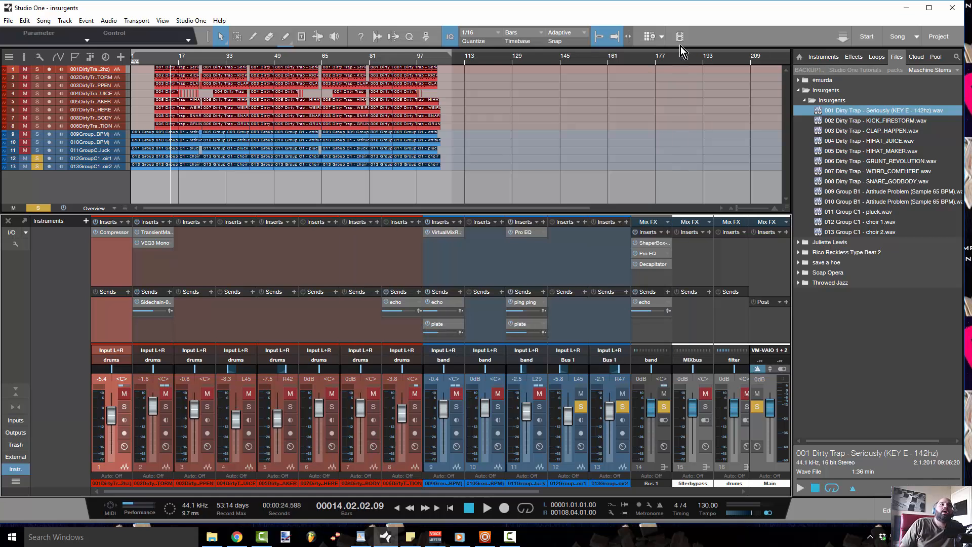
- Try an LF gain of -2.80 on the CS-EQ in track 009's Virtual Mix Rack, then restore it to 0.00
{"action": "left_click", "coordinate": [439, 236]}
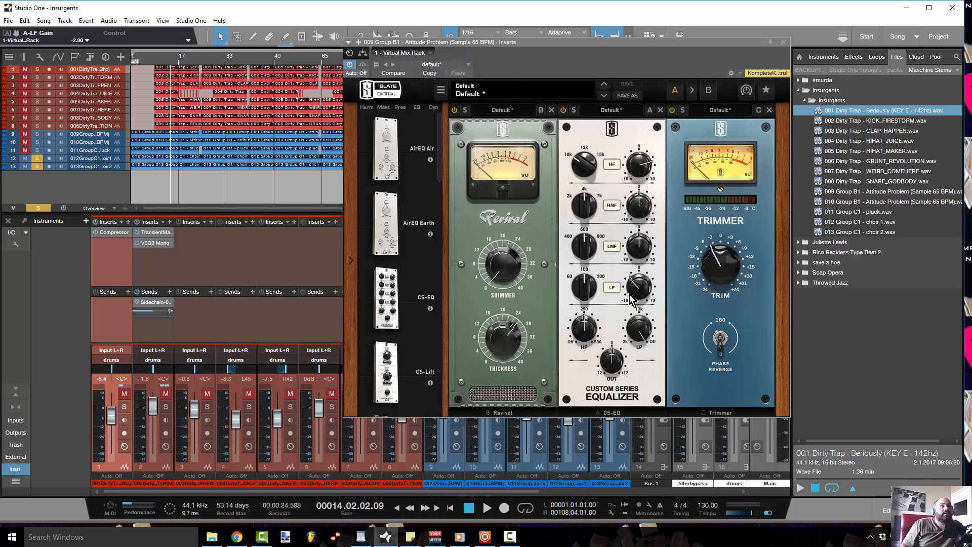
{"action": "left_click_drag", "start_coordinate": [642, 297], "coordinate": [644, 283]}
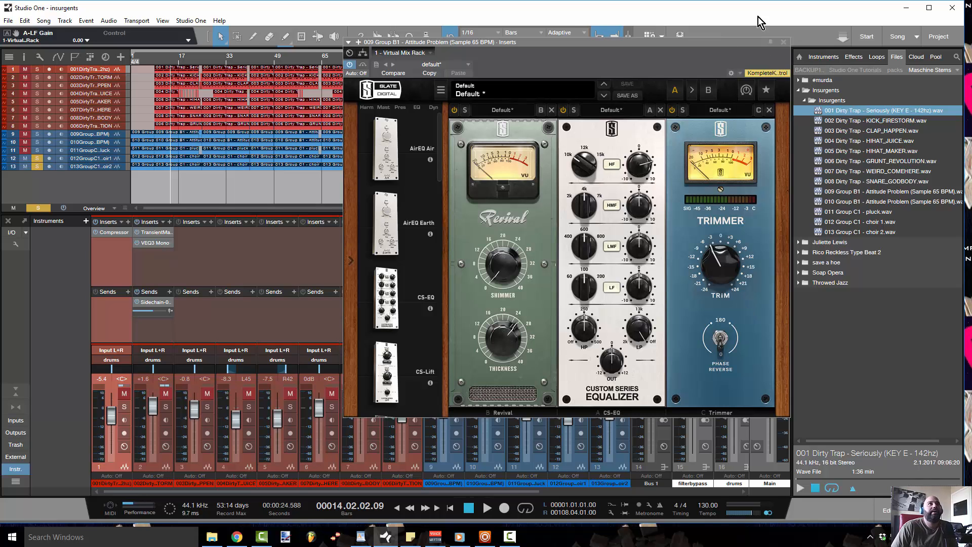
{"action": "left_click", "coordinate": [785, 42]}
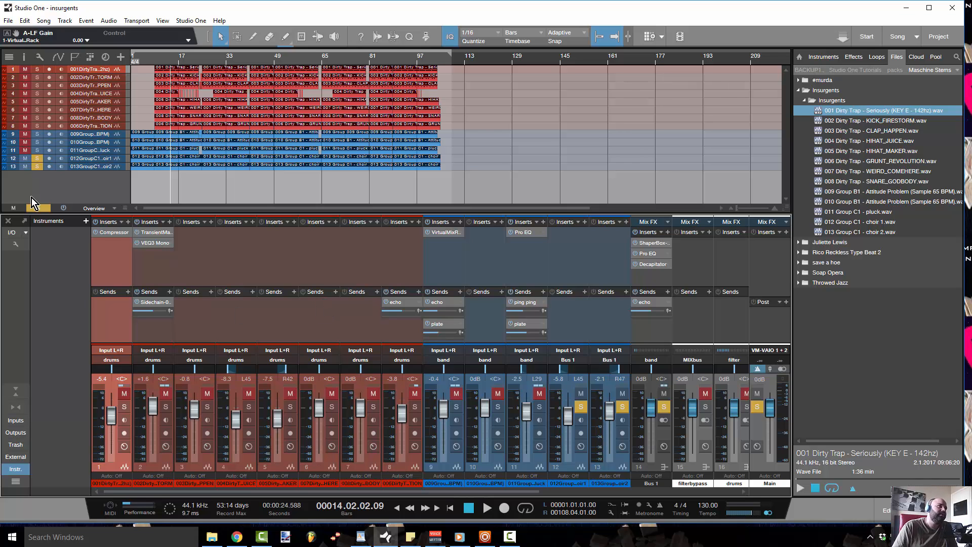
- Solo drum tracks 1 and 2 and play from bar 8 with track 1's Compressor open
{"action": "left_click", "coordinate": [122, 232]}
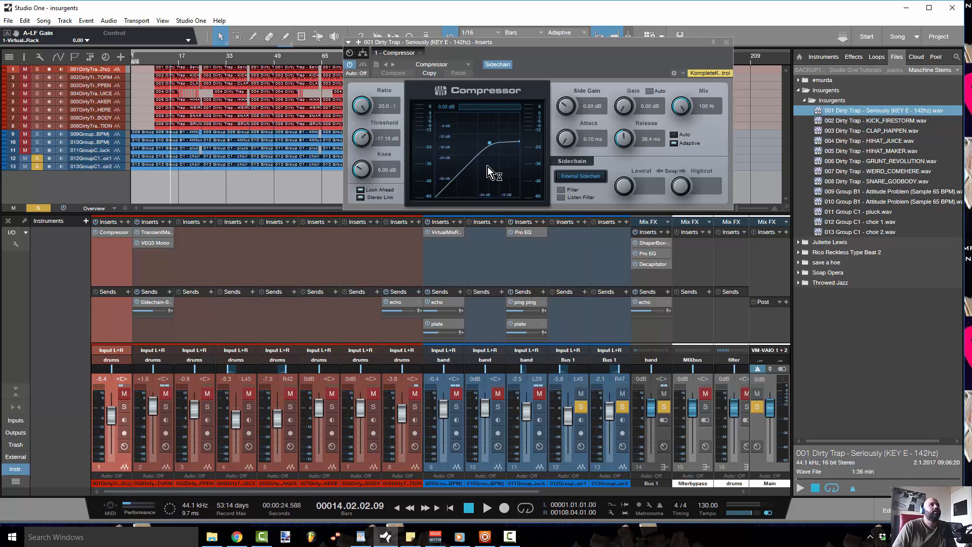
{"action": "left_click", "coordinate": [37, 69]}
{"action": "left_click", "coordinate": [37, 77]}
{"action": "left_click", "coordinate": [153, 60]}
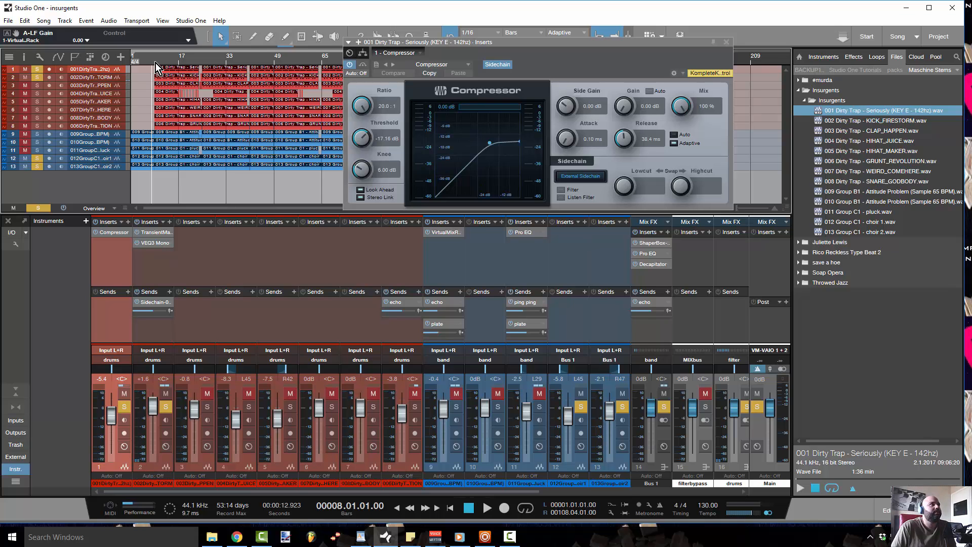
{"action": "key", "text": "space"}
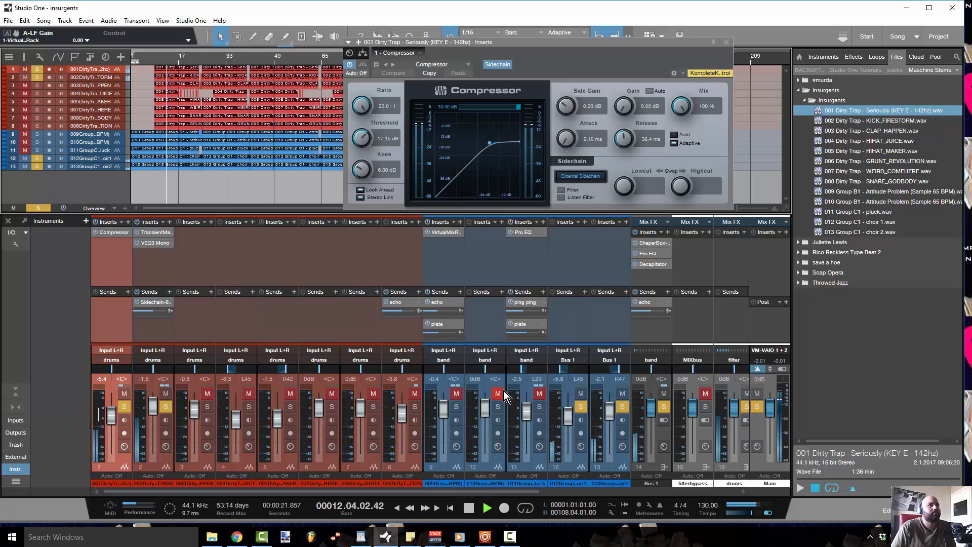
- Toggle the drums bus solo, solo kick track 2 together with track 1 during playback, and stop playback
{"action": "left_click", "coordinate": [748, 407]}
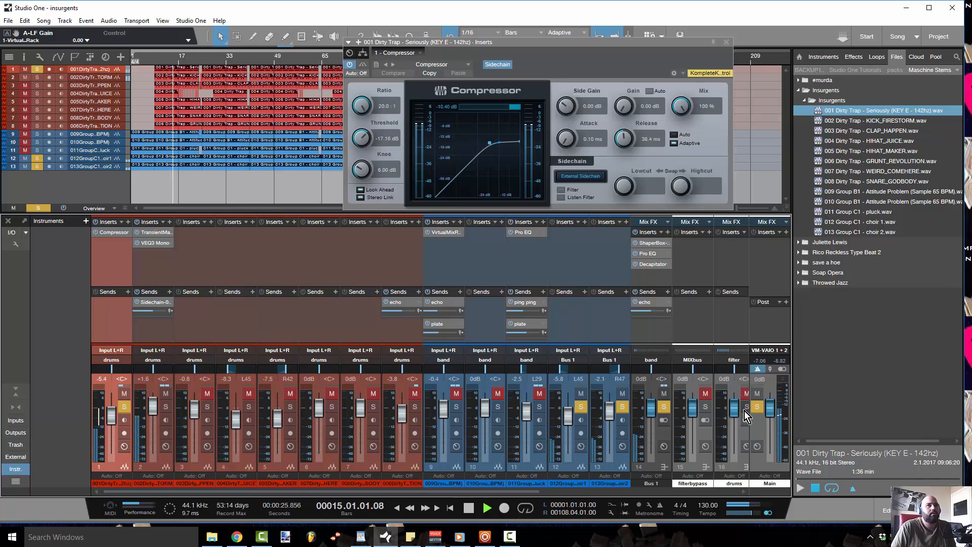
{"action": "left_click", "coordinate": [748, 408]}
{"action": "left_click", "coordinate": [166, 406]}
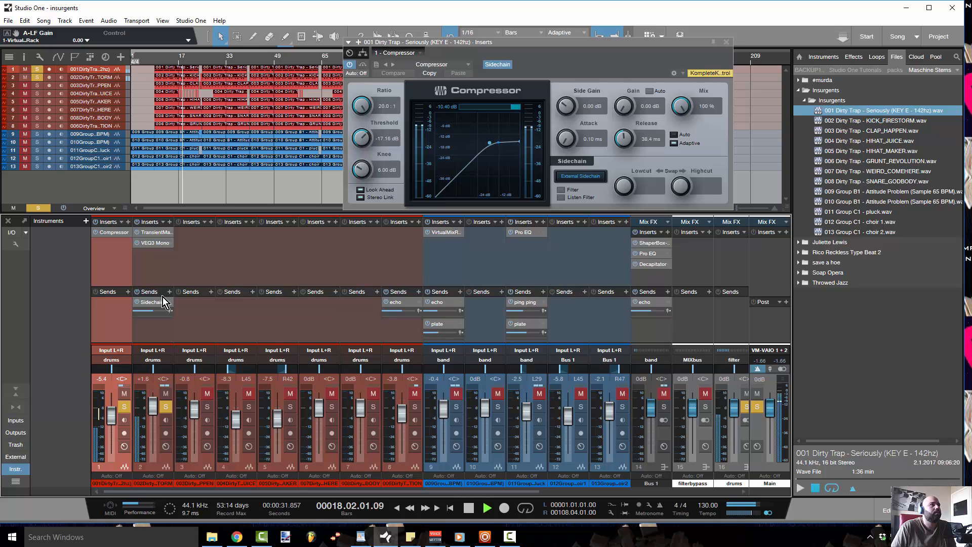
{"action": "key", "text": "space"}
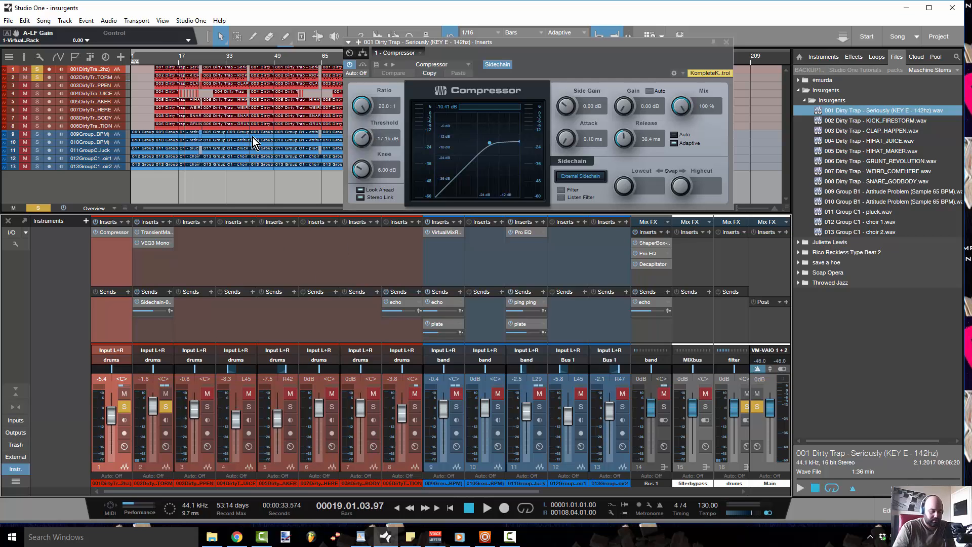
- Set the loop range from bar 9 to bar 17, place the playhead at bar 9, and enlarge the tracks
{"action": "left_click_drag", "start_coordinate": [155, 54], "coordinate": [178, 54]}
{"action": "key", "text": "KP_1"}
{"action": "key", "text": "KP_Divide"}
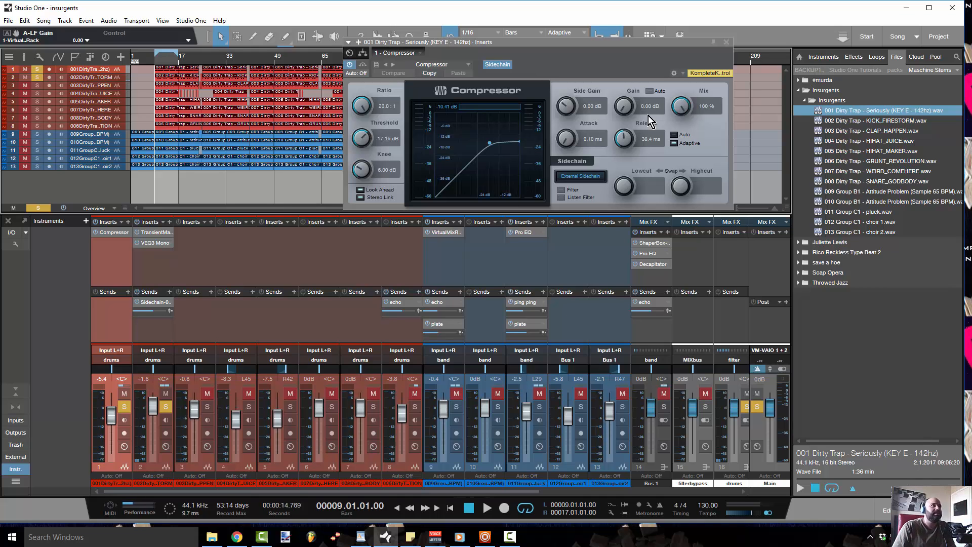
{"action": "scroll", "coordinate": [153, 62], "scroll_direction": "up", "scroll_amount": 5}
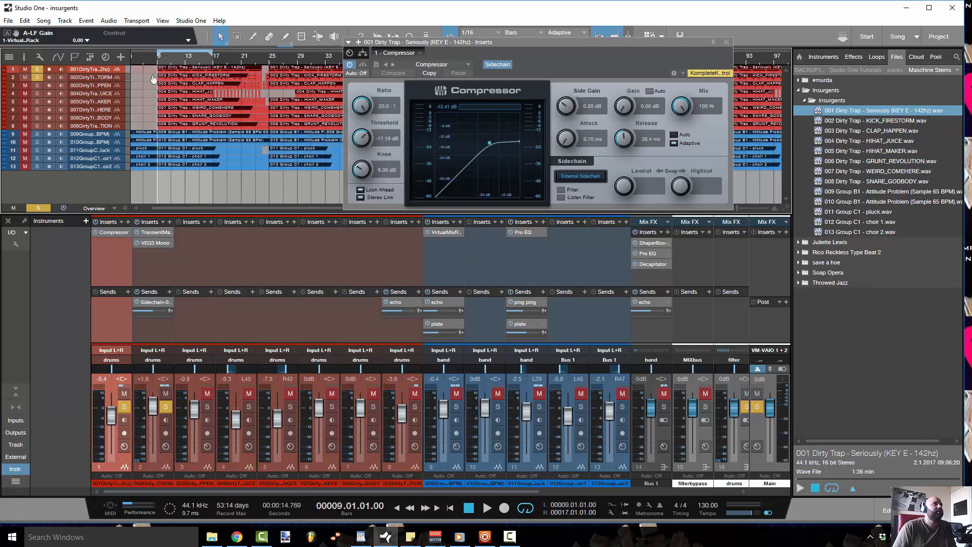
{"action": "scroll", "coordinate": [232, 113], "scroll_direction": "down", "scroll_amount": 3}
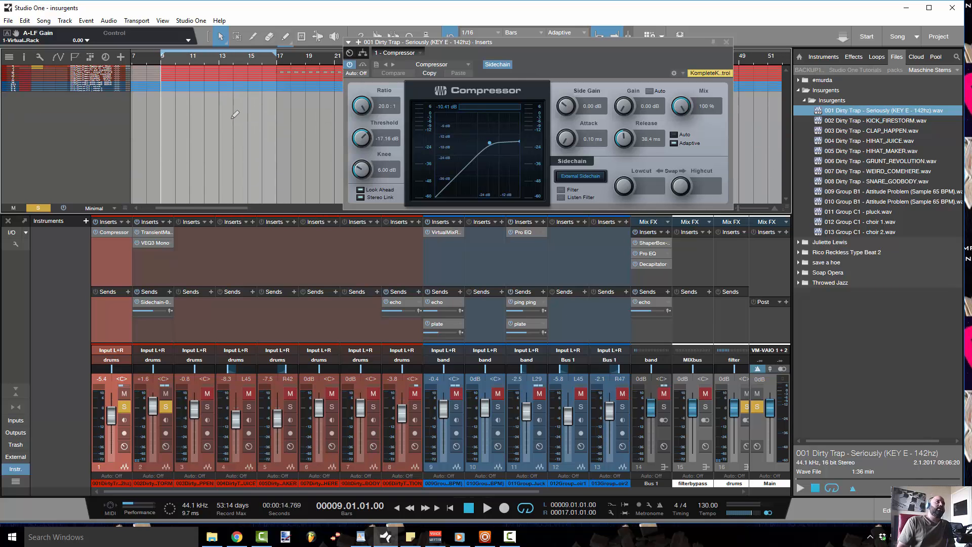
{"action": "scroll", "coordinate": [232, 112], "scroll_direction": "up", "scroll_amount": 5}
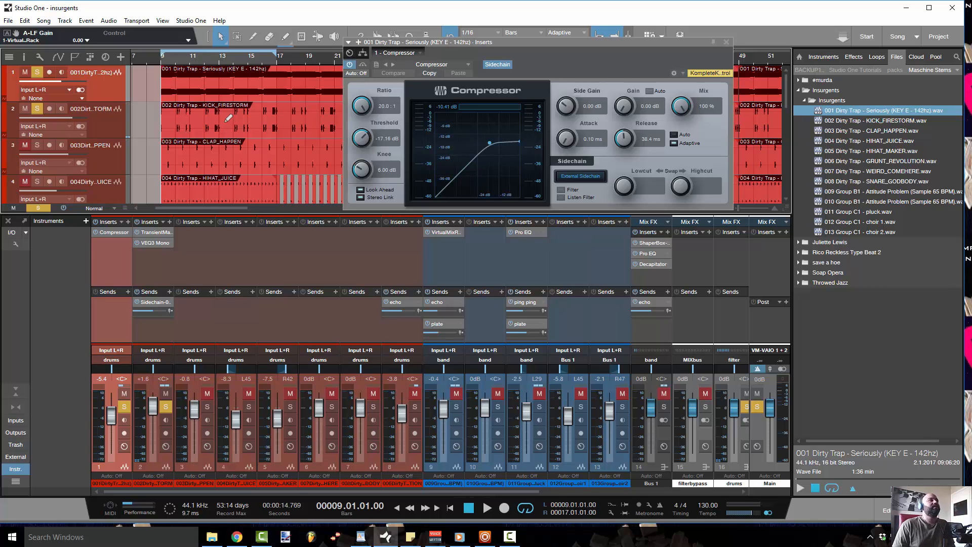
- Compare tracks 1 and 2 from bar 9 with track 1's Compressor on, bypassed and on again, then stop playback
{"action": "key", "text": "space"}
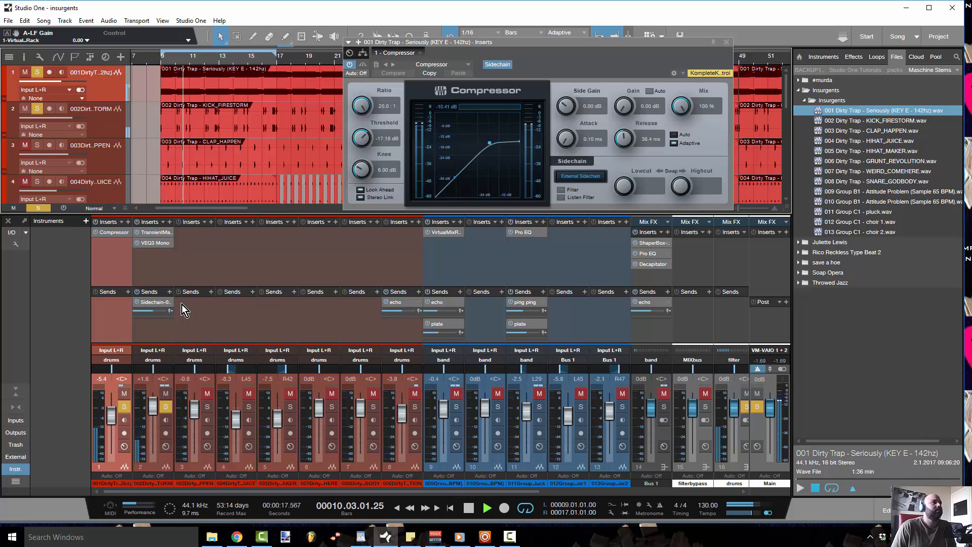
{"action": "key", "text": "space"}
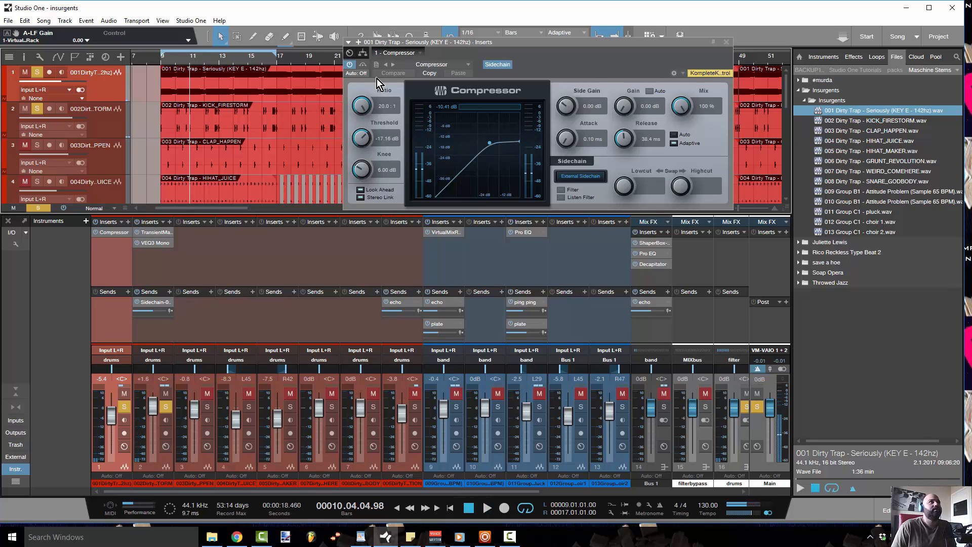
{"action": "left_click", "coordinate": [349, 64]}
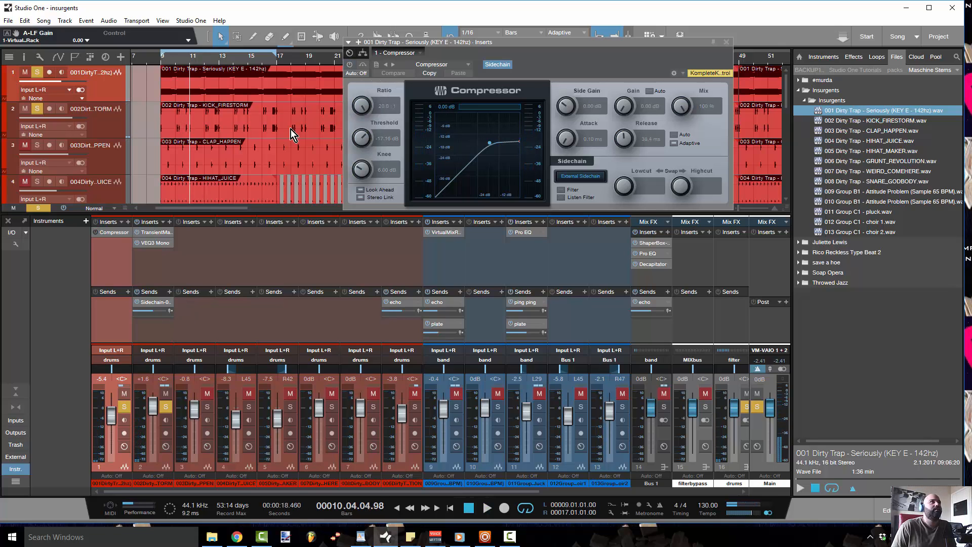
{"action": "left_click", "coordinate": [160, 65]}
{"action": "key", "text": "space"}
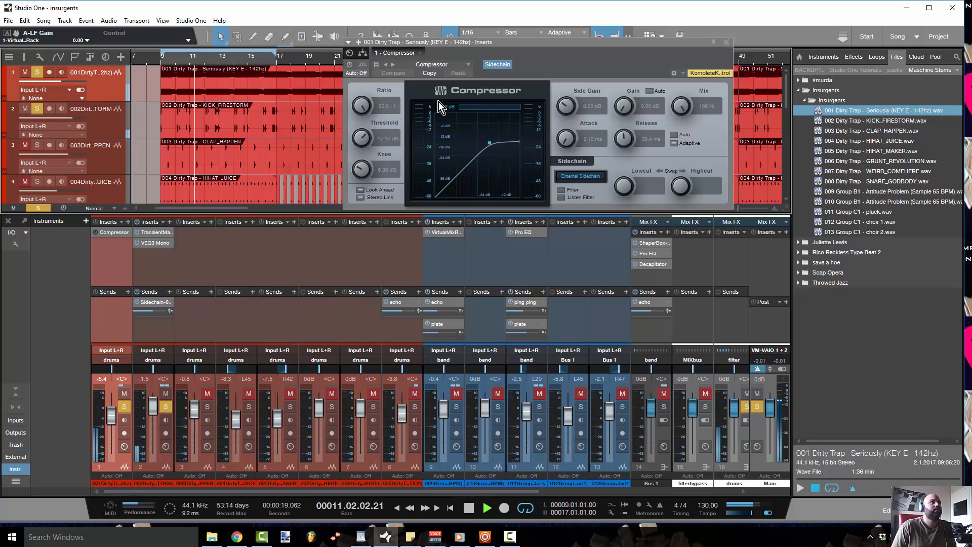
{"action": "left_click", "coordinate": [348, 66]}
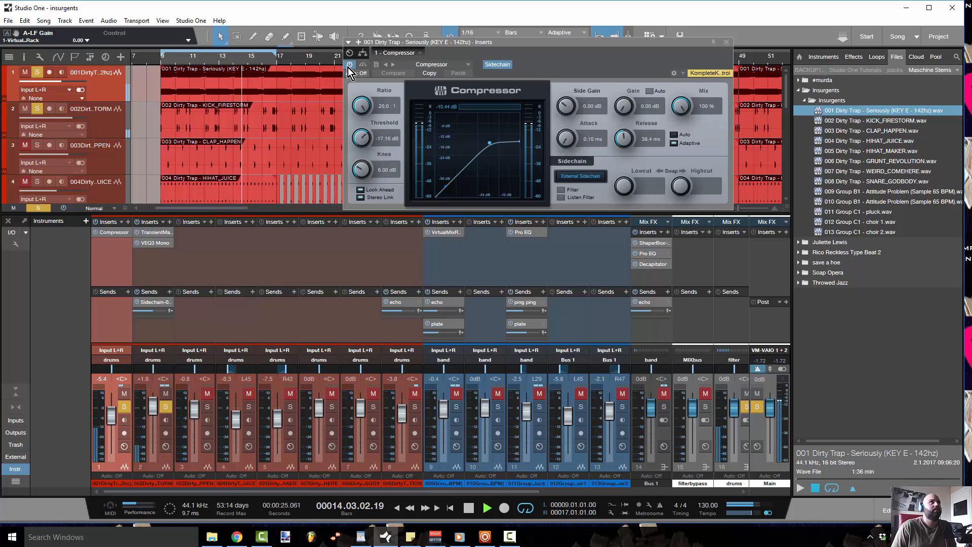
{"action": "key", "text": "space"}
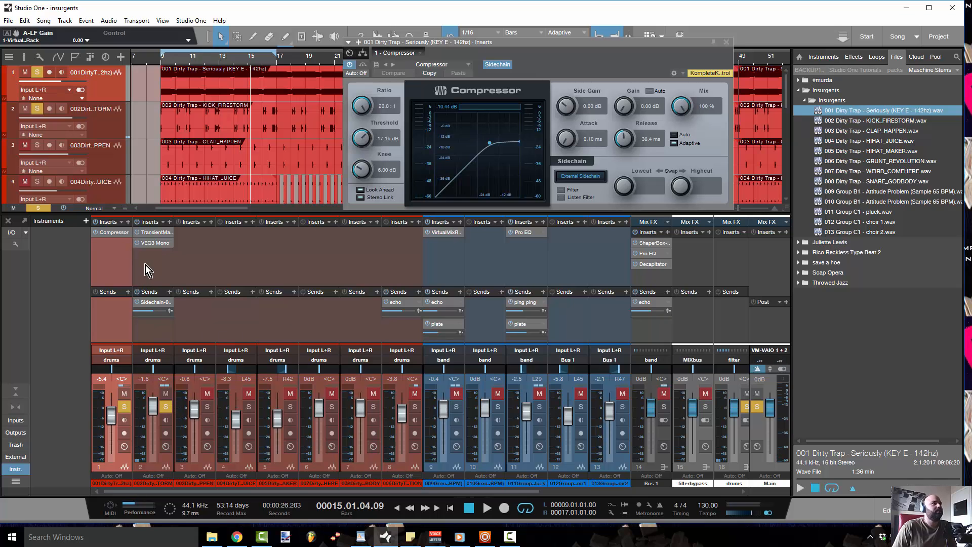
- Review the Transient Master settings on track 002 KICK_FIRESTORM and close the plug-in
{"action": "left_click", "coordinate": [157, 231]}
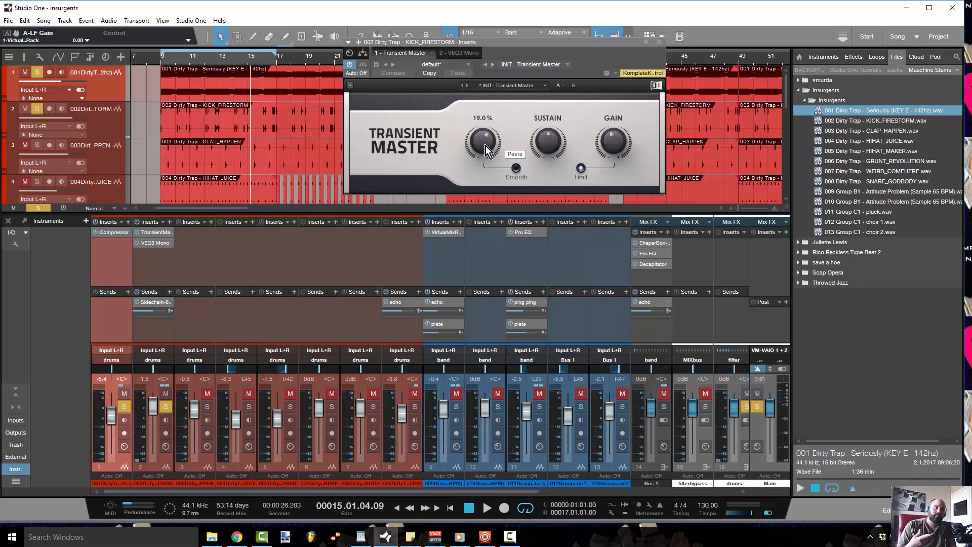
{"action": "left_click", "coordinate": [659, 41]}
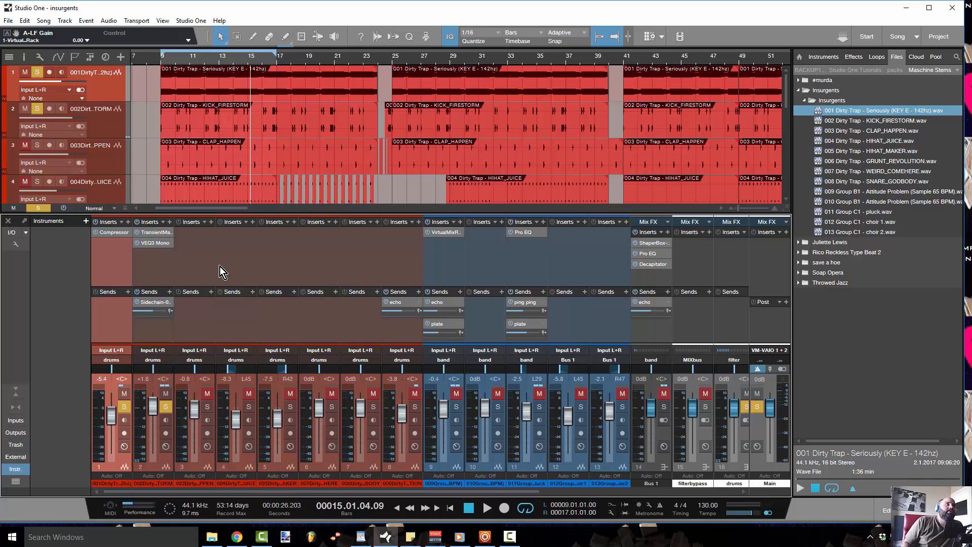
- Unsolo track 1, play the kick alone from bar 9, stop, and return the playhead to bar 9
{"action": "left_click", "coordinate": [36, 73]}
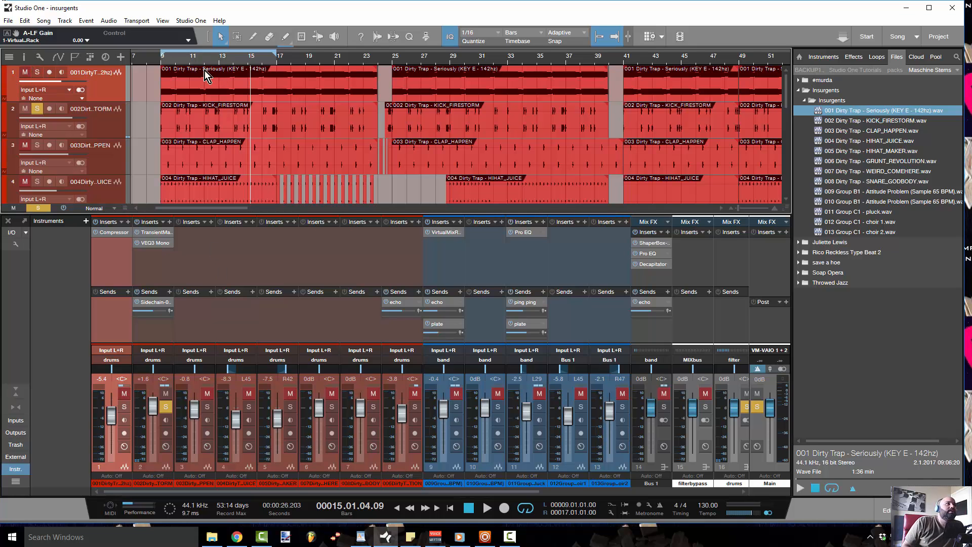
{"action": "left_click", "coordinate": [159, 63]}
{"action": "key", "text": "space"}
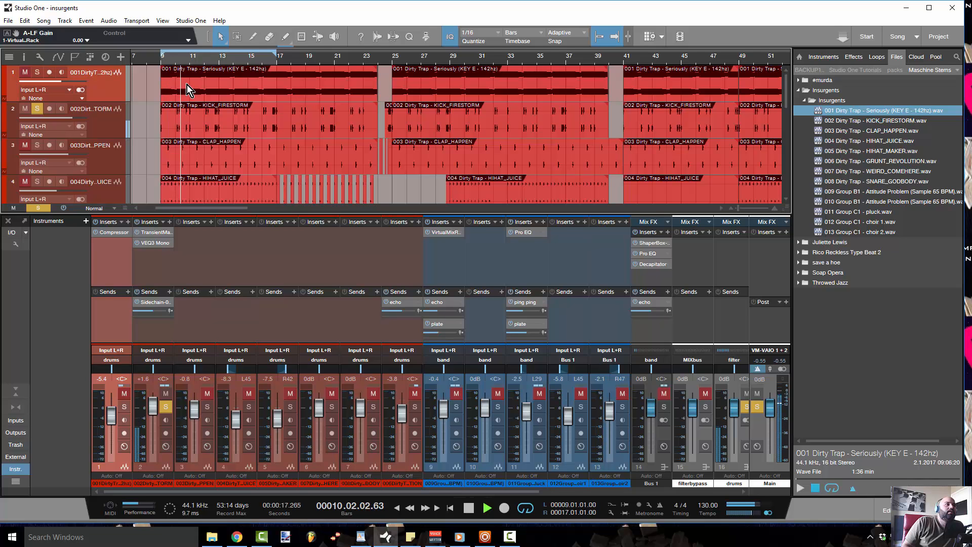
{"action": "key", "text": "space"}
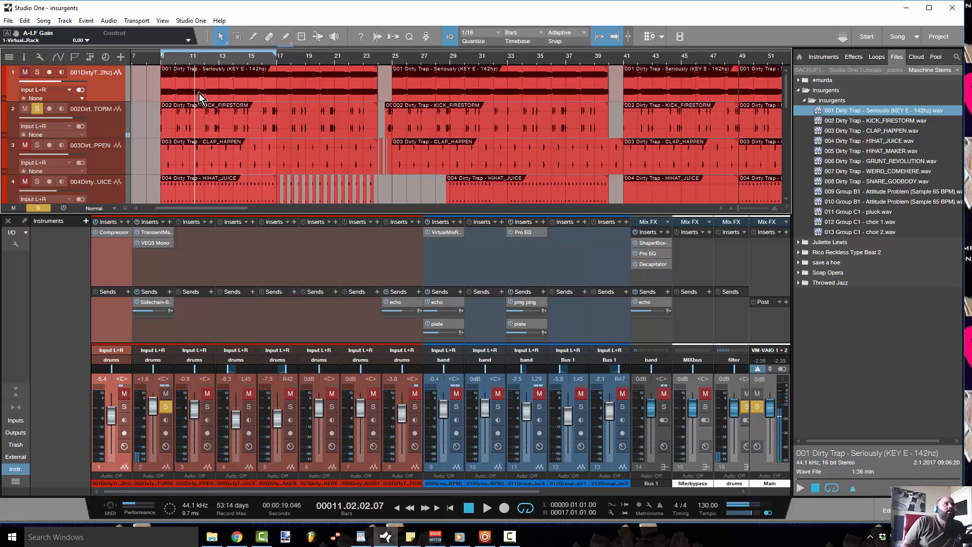
{"action": "left_click", "coordinate": [164, 64]}
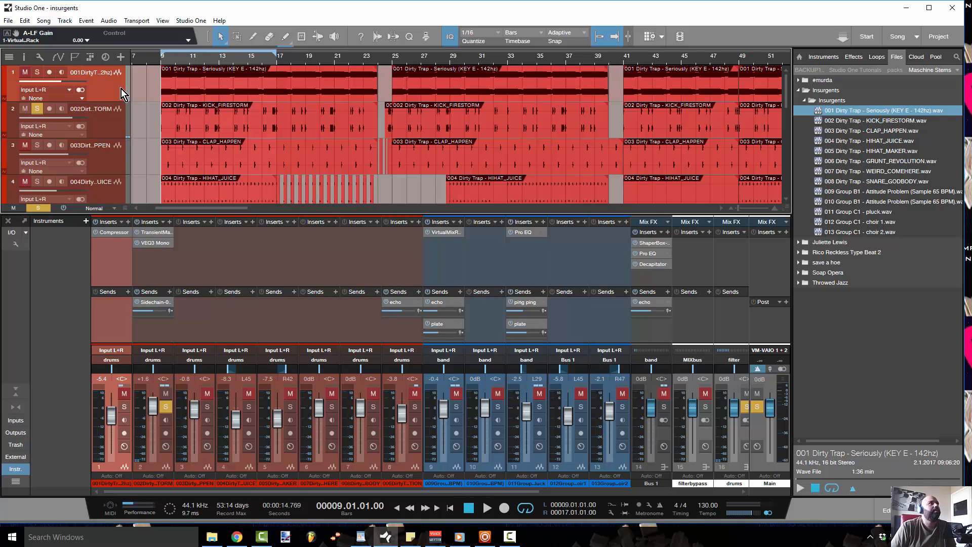
- Solo track 1 again alongside the kick, then review the VEQ3 Mono settings on track 002 and close the plug-in
{"action": "left_click_drag", "start_coordinate": [156, 60], "coordinate": [134, 104]}
{"action": "left_click", "coordinate": [40, 71]}
{"action": "left_click", "coordinate": [147, 244]}
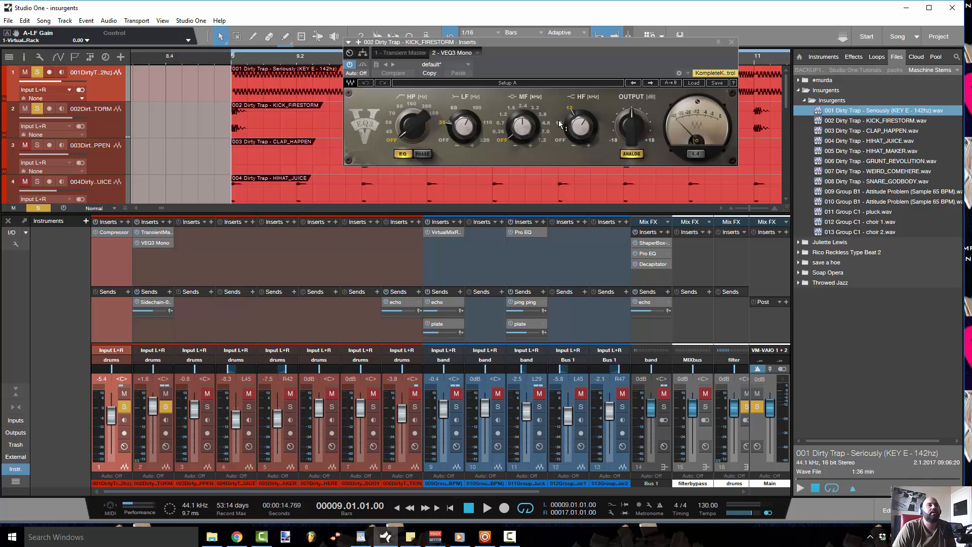
{"action": "left_click", "coordinate": [731, 42]}
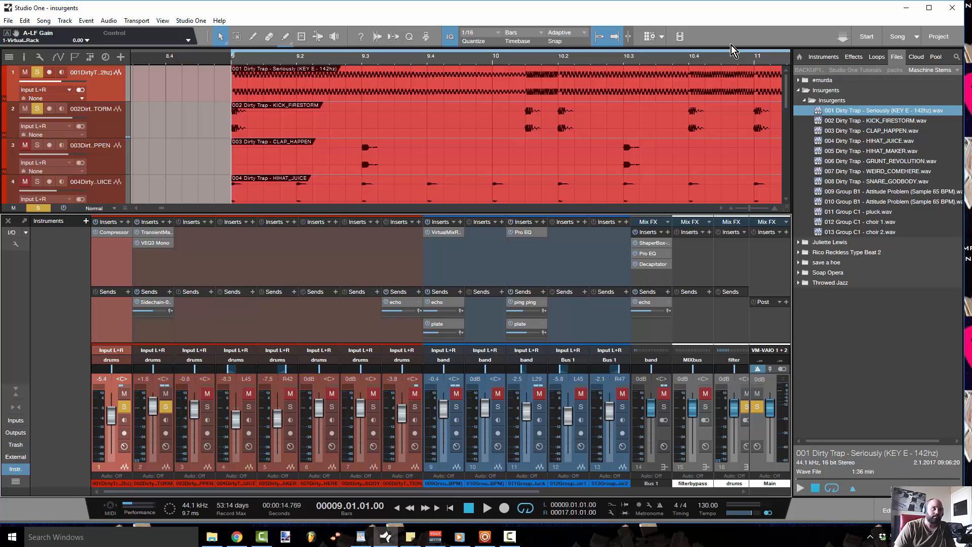
- Unsolo tracks 1 and 2 so that the full mix is audible
{"action": "left_click", "coordinate": [37, 111]}
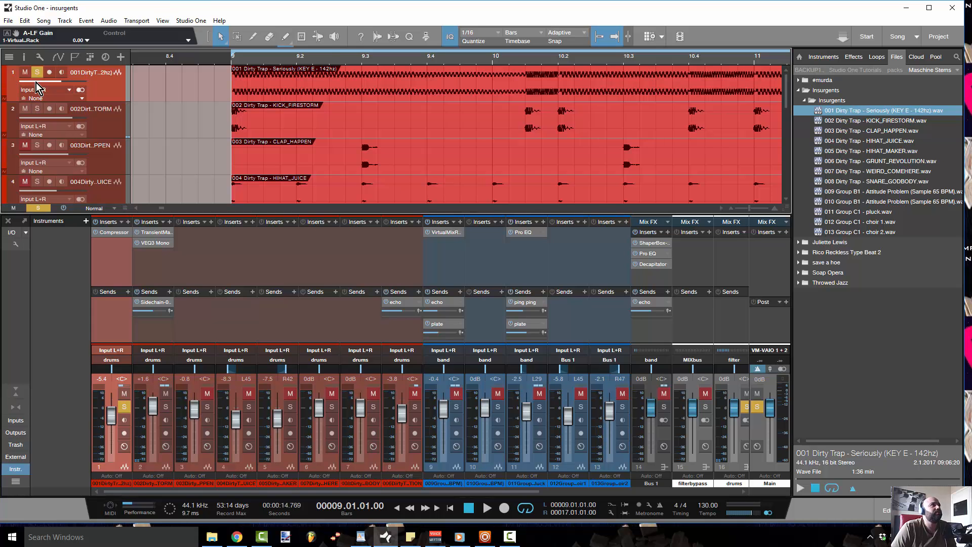
{"action": "left_click", "coordinate": [37, 72]}
{"action": "left_click_drag", "start_coordinate": [329, 62], "coordinate": [333, 53]}
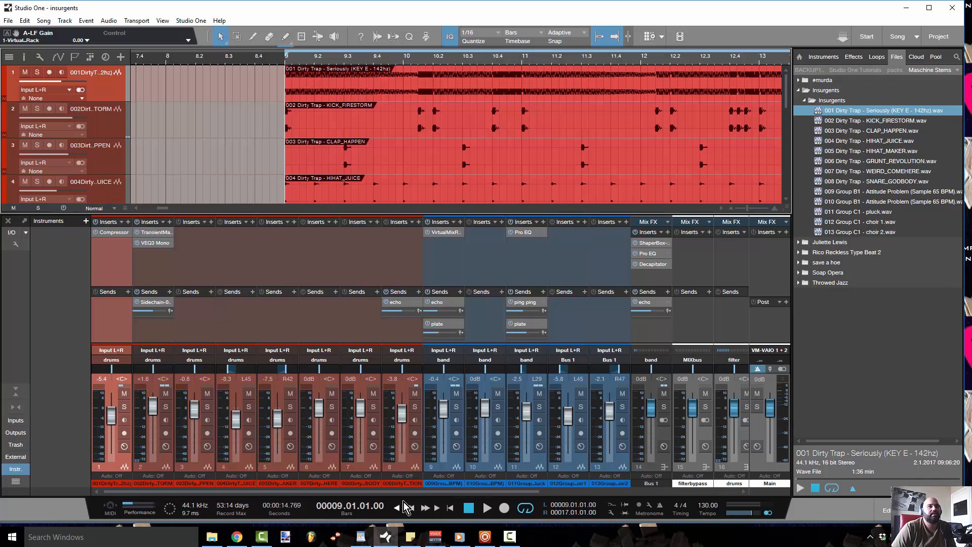
- Review EchoBoy with its style-edit section on the ping ping channel and Beat Delay on the echo channel, closing both
{"action": "left_click_drag", "start_coordinate": [409, 493], "coordinate": [692, 493]}
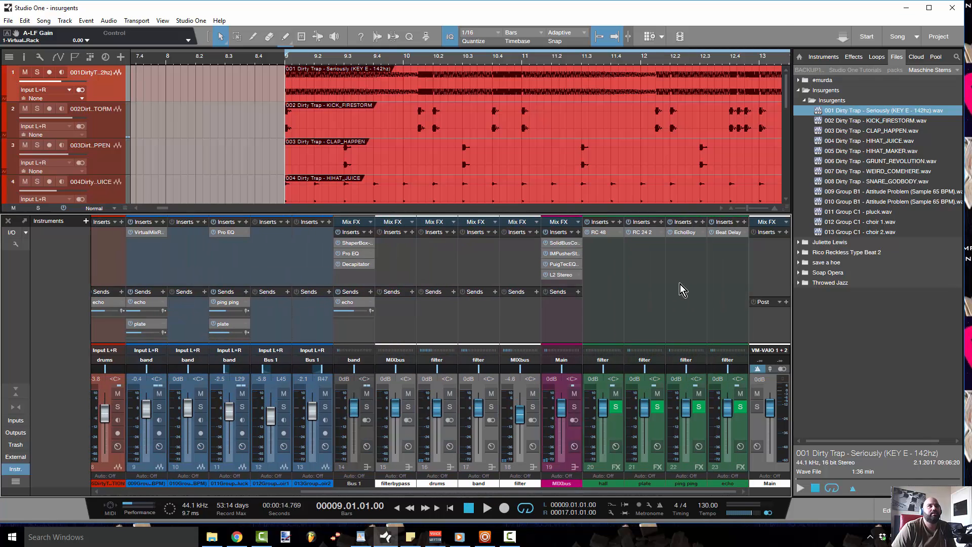
{"action": "left_click", "coordinate": [691, 234]}
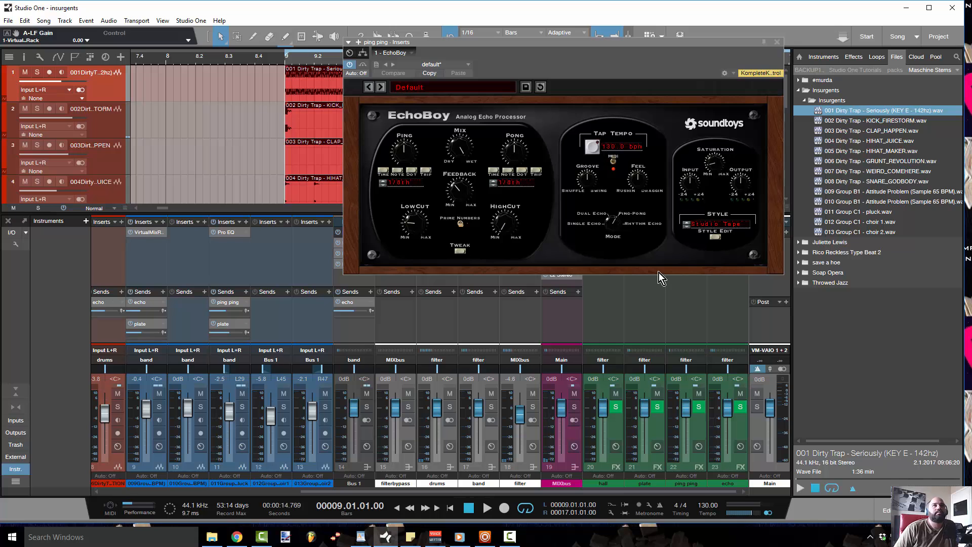
{"action": "left_click", "coordinate": [716, 236]}
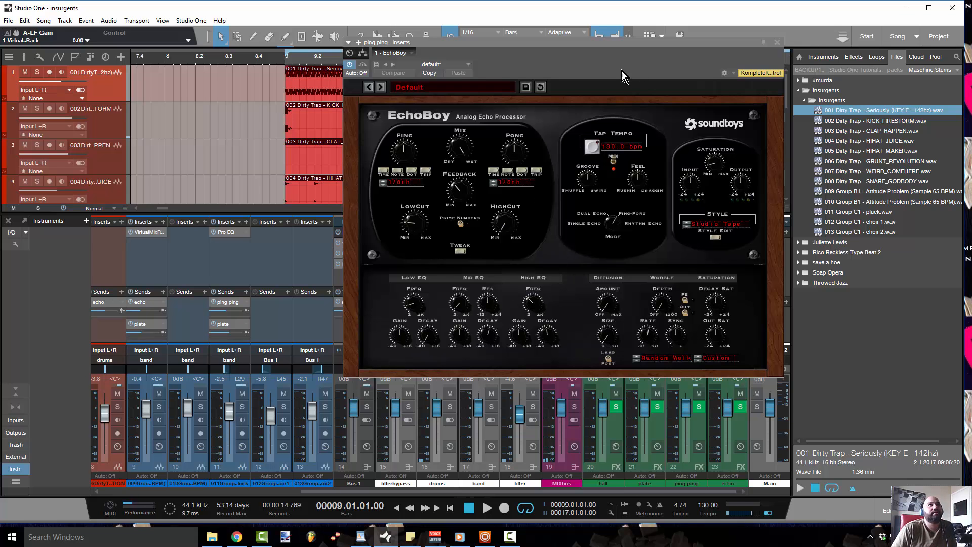
{"action": "left_click", "coordinate": [780, 42]}
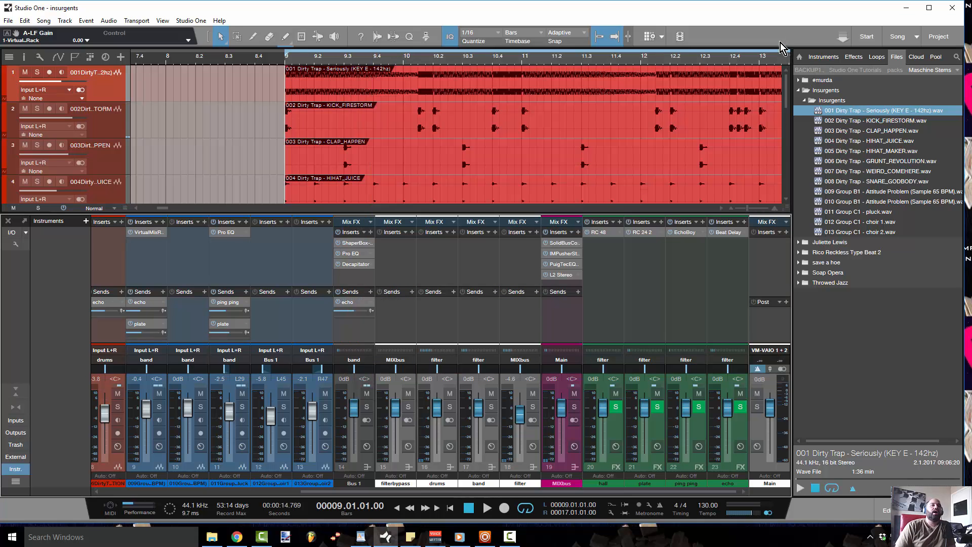
{"action": "left_click", "coordinate": [727, 232]}
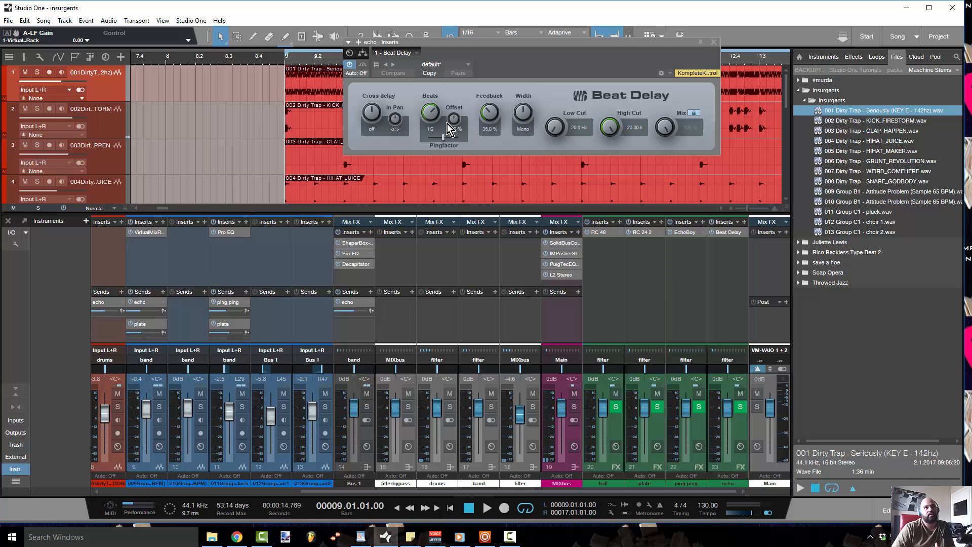
{"action": "left_click", "coordinate": [714, 42]}
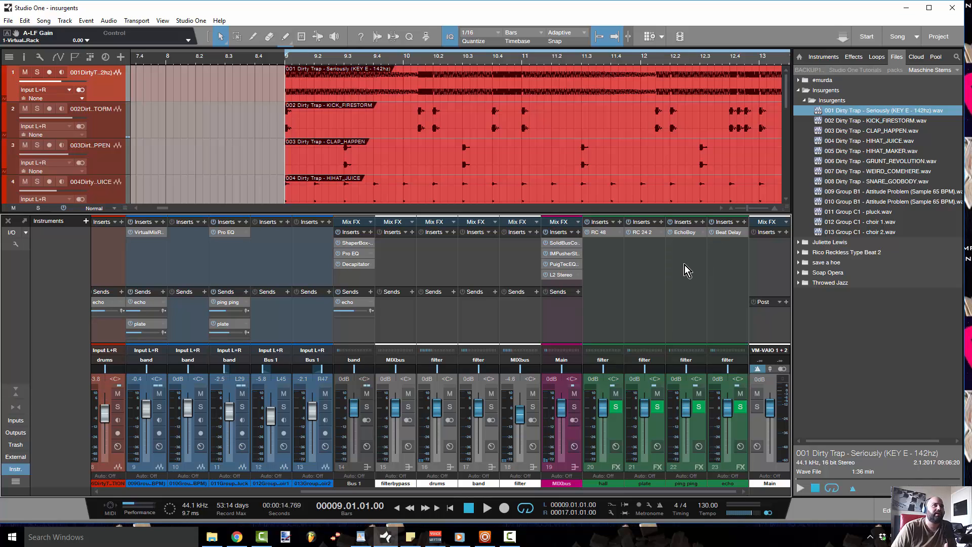
- Review the RC 48 reverb on the hall channel and the RC 24 reverb on the plate channel, then close the plug-in
{"action": "left_click", "coordinate": [598, 232]}
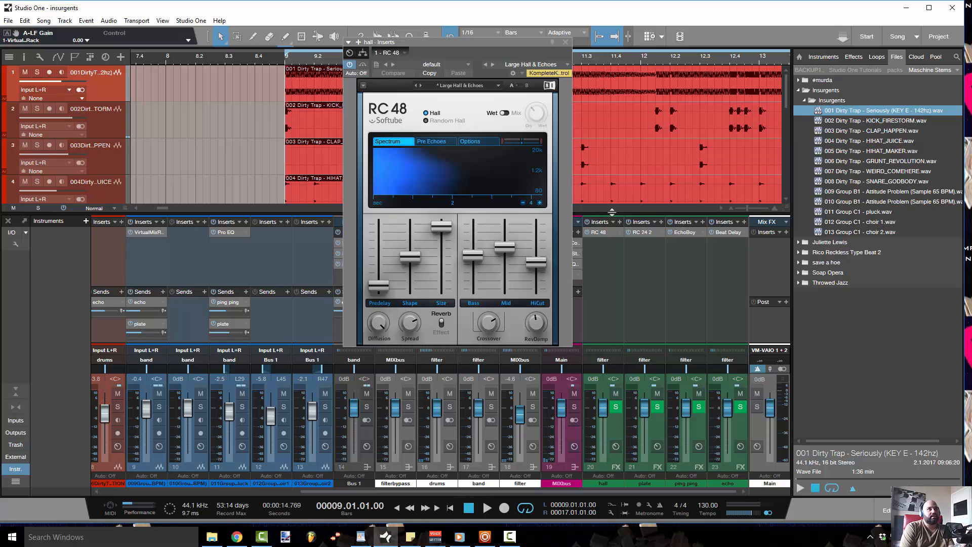
{"action": "left_click", "coordinate": [639, 232]}
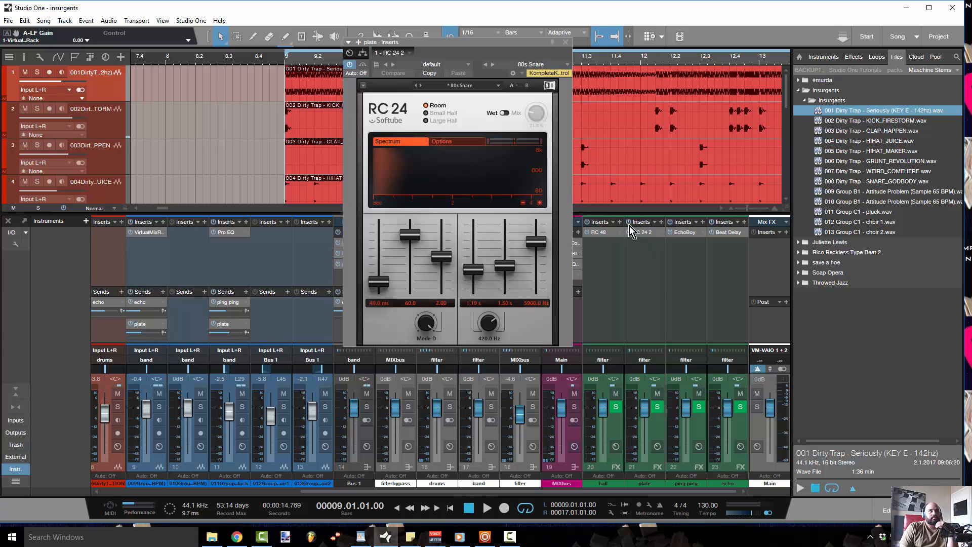
{"action": "left_click", "coordinate": [567, 45]}
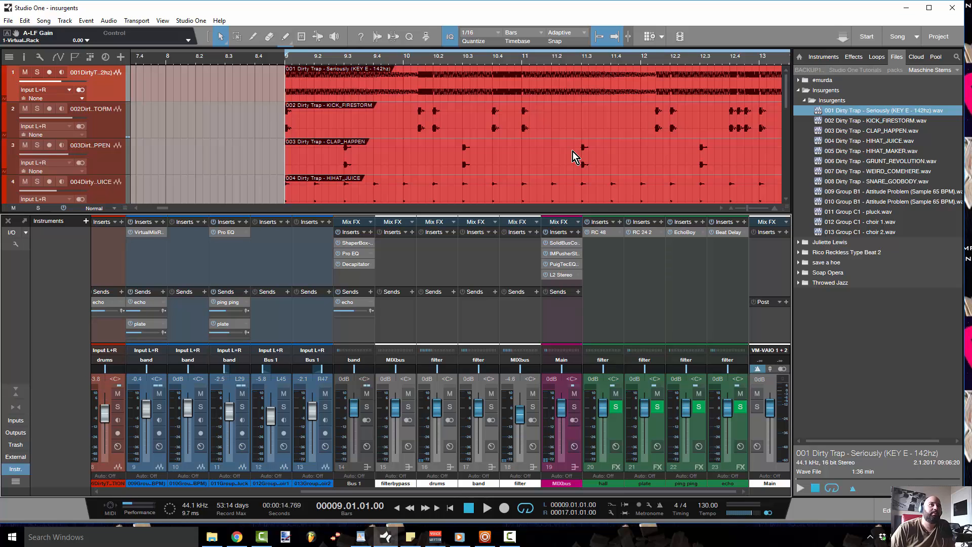
- Review the Solid Bus Comp settings on the MIXbus, close it, and briefly check the list of available insert effects
{"action": "double_click", "coordinate": [564, 244]}
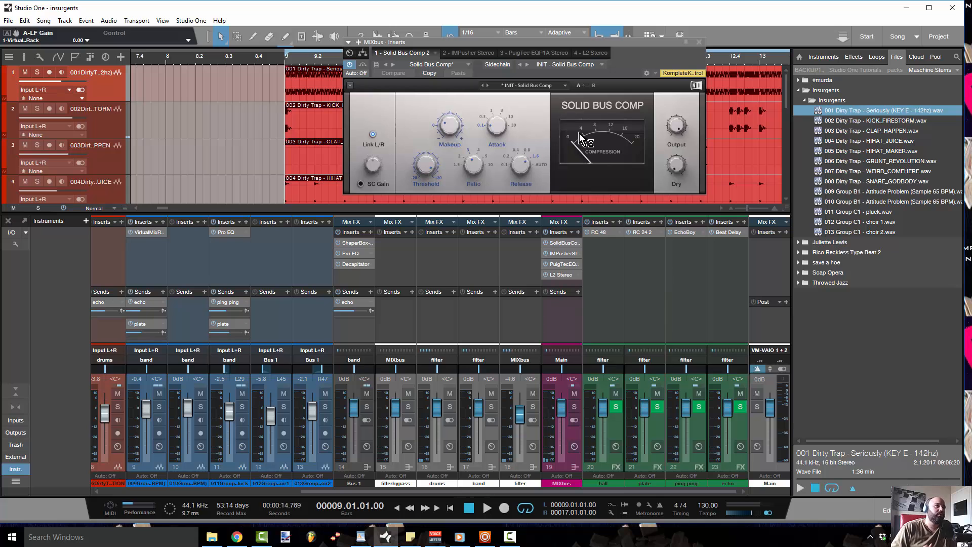
{"action": "left_click", "coordinate": [699, 42]}
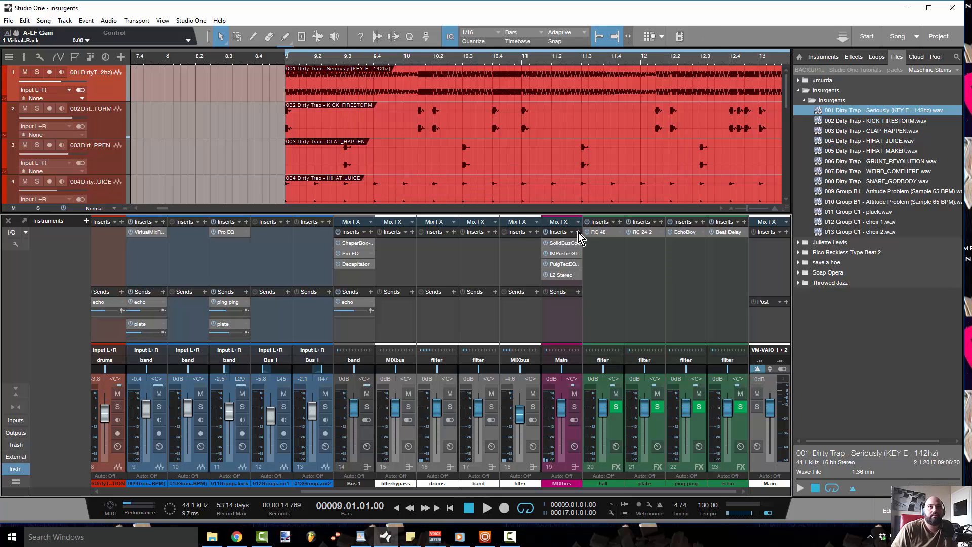
{"action": "left_click", "coordinate": [578, 232]}
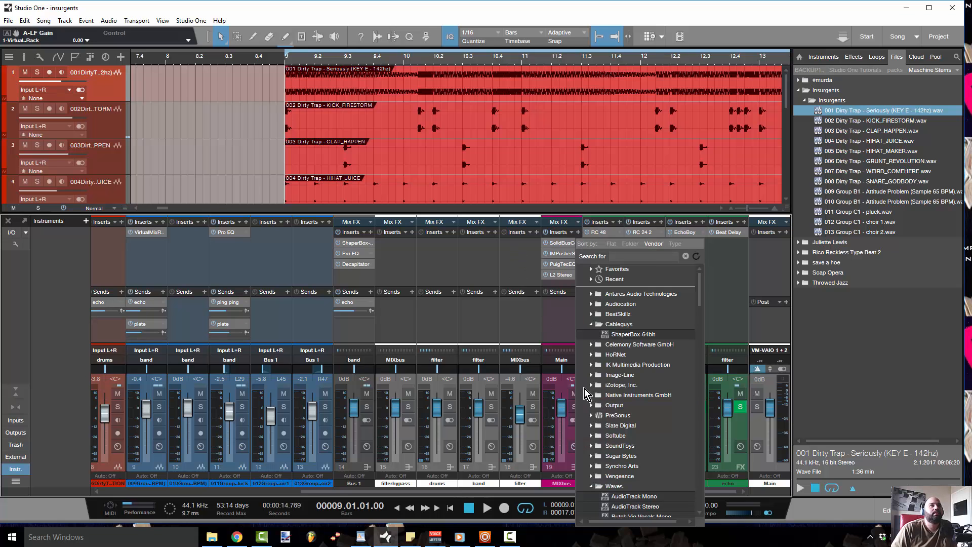
{"action": "left_click", "coordinate": [516, 253]}
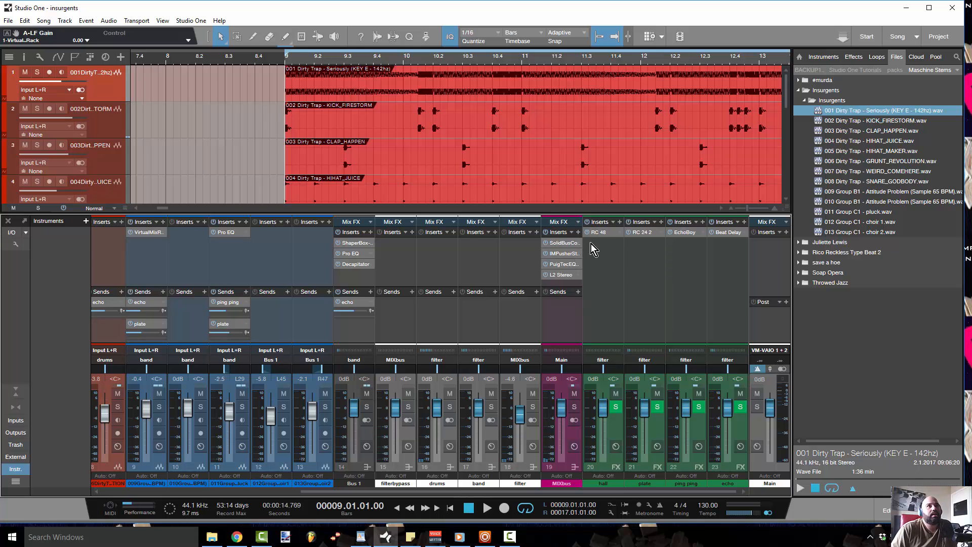
- Review the Infected Mushroom Pusher settings on the MIXbus, then close the plug-in
{"action": "left_click", "coordinate": [560, 257]}
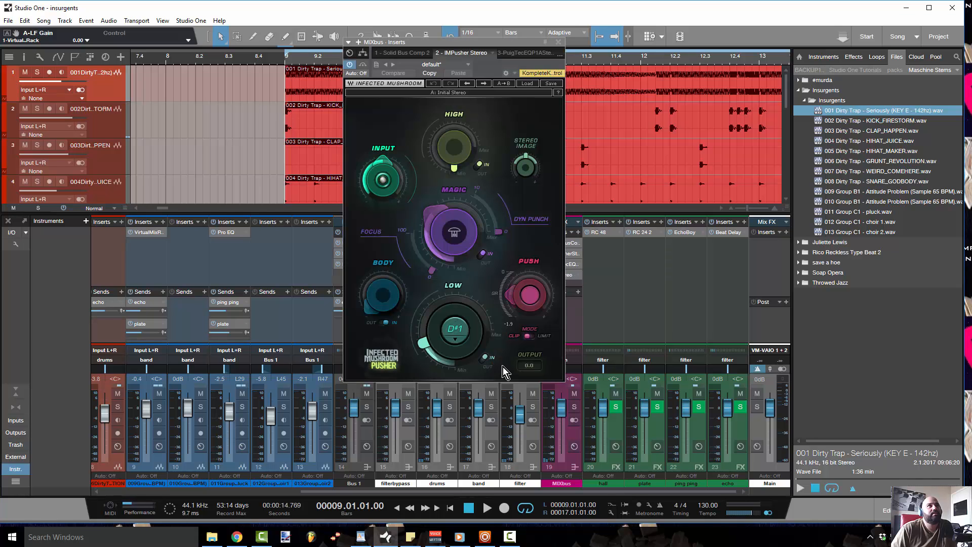
{"action": "mouse_move", "coordinate": [475, 191]}
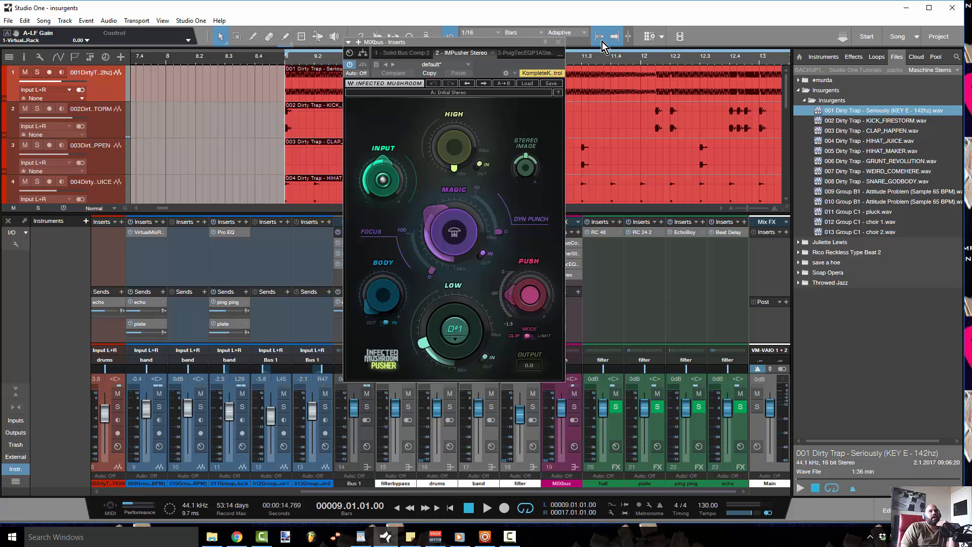
{"action": "left_click", "coordinate": [559, 42]}
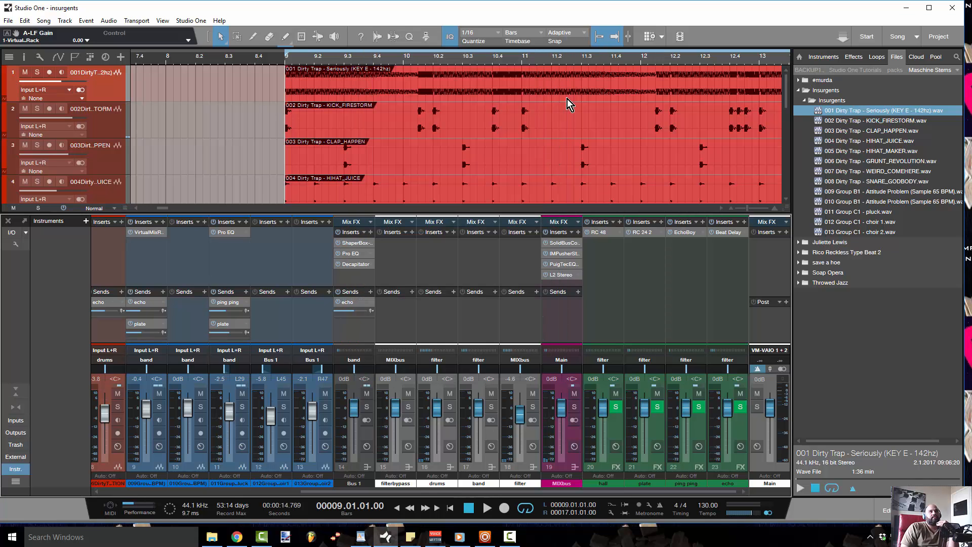
- Review the PuigTec EQP1A and its factory preset list, including Drew Lavyne, on the MIXbus, then close the plug-in
{"action": "left_click", "coordinate": [563, 265]}
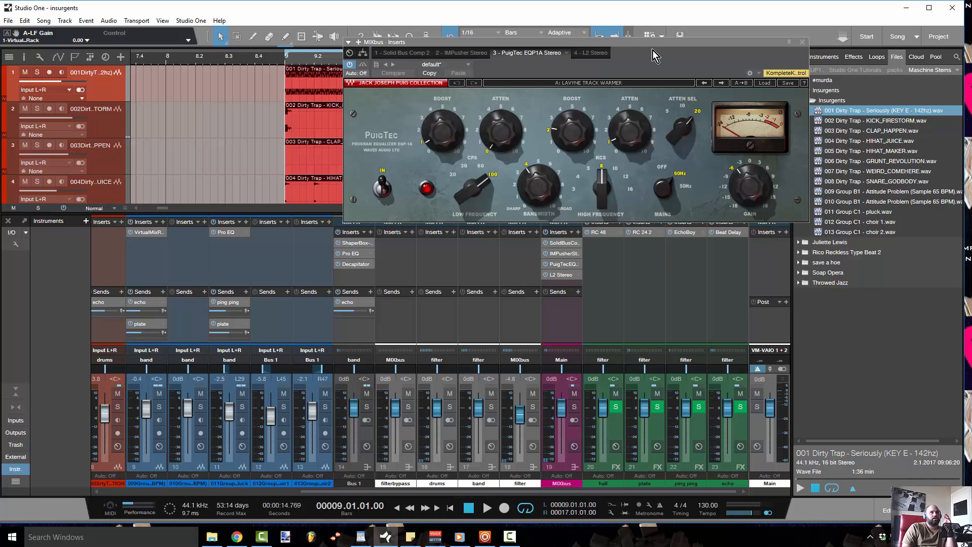
{"action": "left_click_drag", "start_coordinate": [654, 46], "coordinate": [553, 79]}
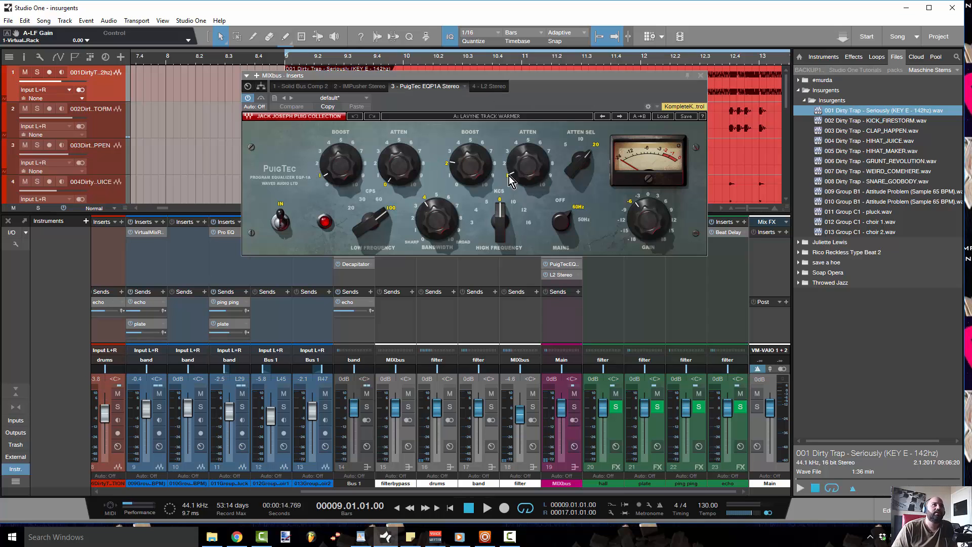
{"action": "mouse_move", "coordinate": [527, 177]}
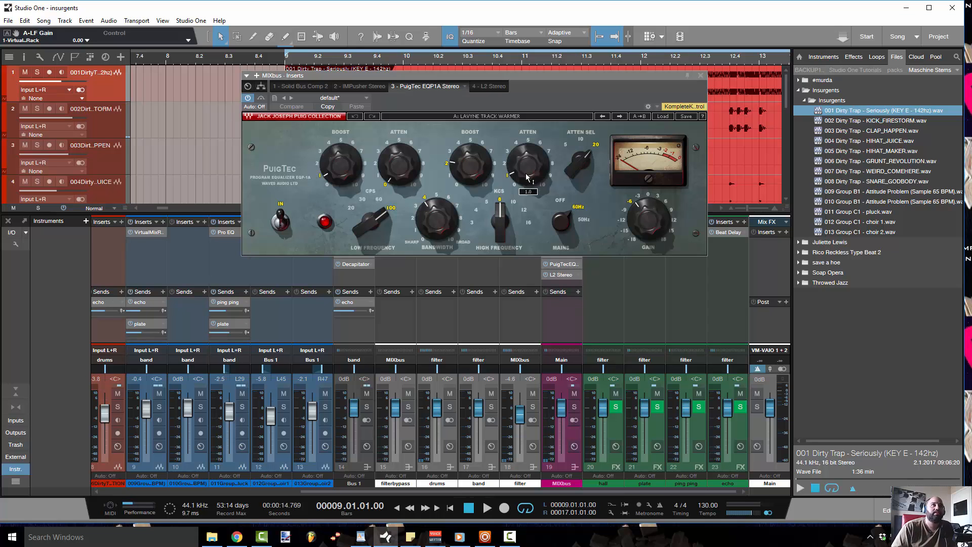
{"action": "left_click", "coordinate": [661, 117]}
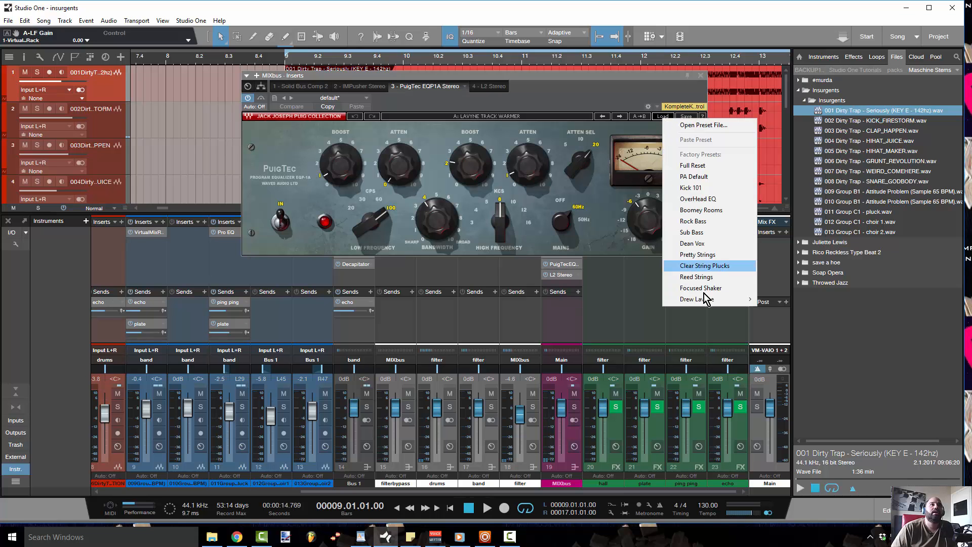
{"action": "mouse_move", "coordinate": [726, 302]}
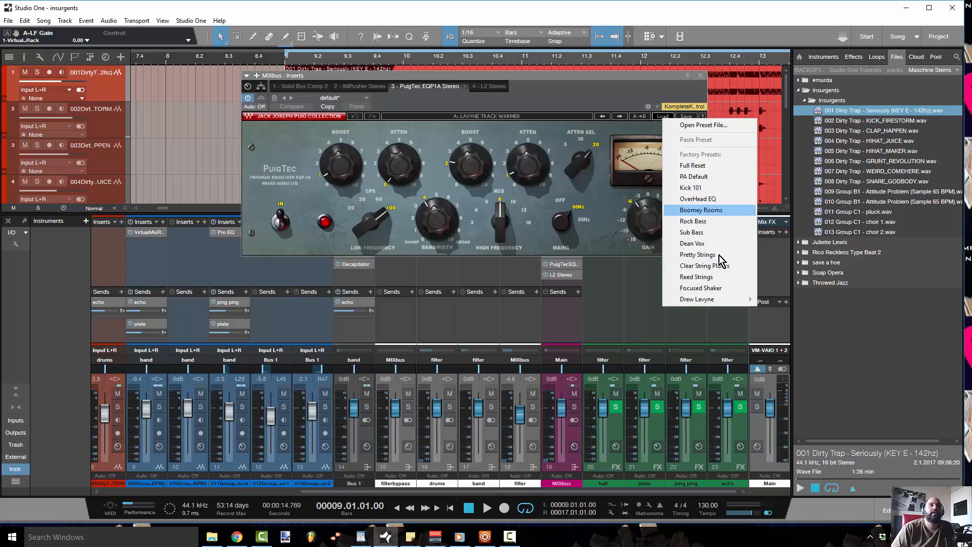
{"action": "left_click", "coordinate": [701, 76]}
{"action": "left_click", "coordinate": [701, 76]}
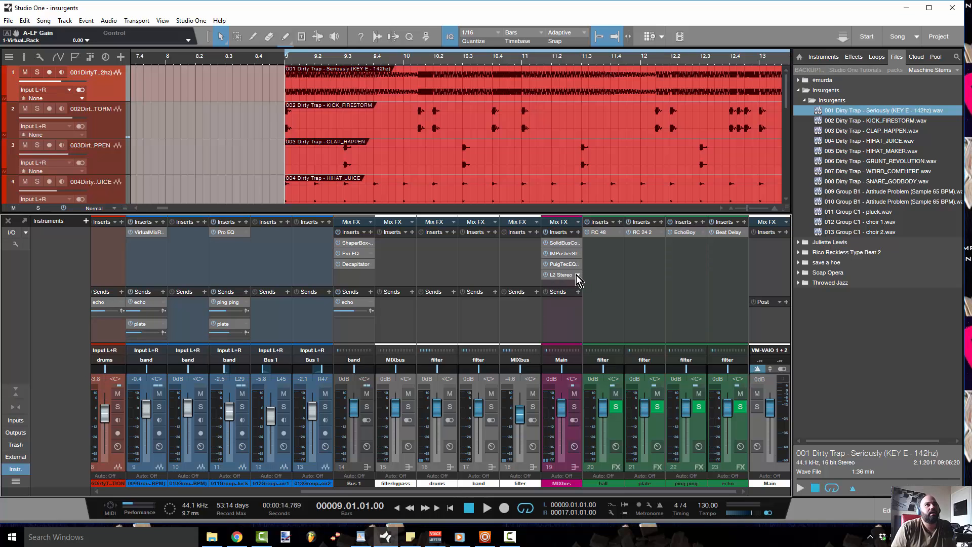
- Review the L2 Ultramaximizer on the MIXbus, collapse the inner Insurgents folder in the file browser, and close the plug-in
{"action": "double_click", "coordinate": [564, 275]}
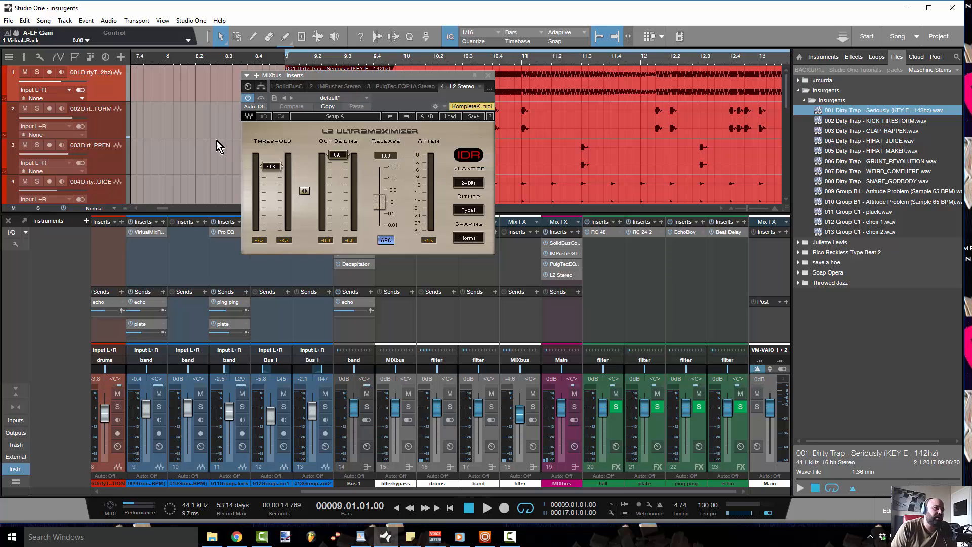
{"action": "left_click", "coordinate": [804, 100]}
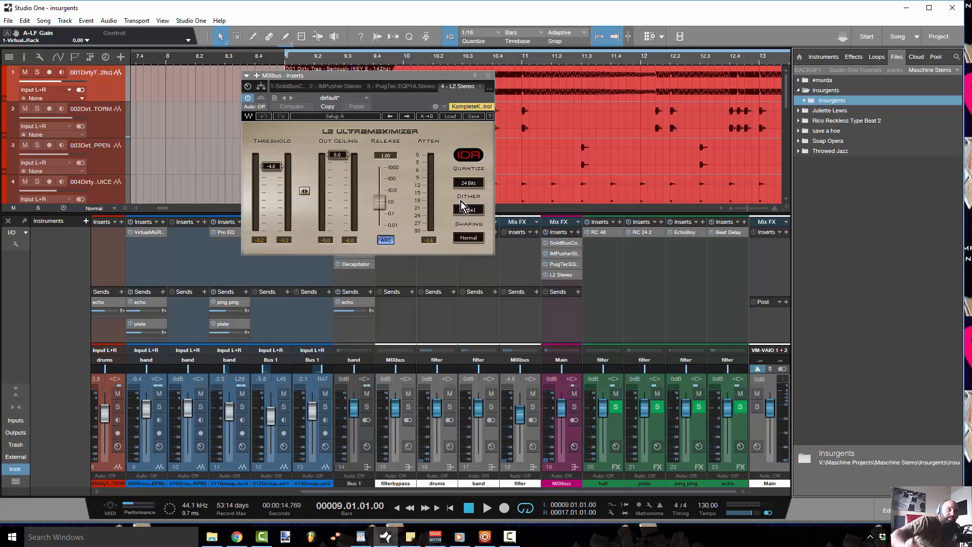
{"action": "left_click", "coordinate": [488, 76]}
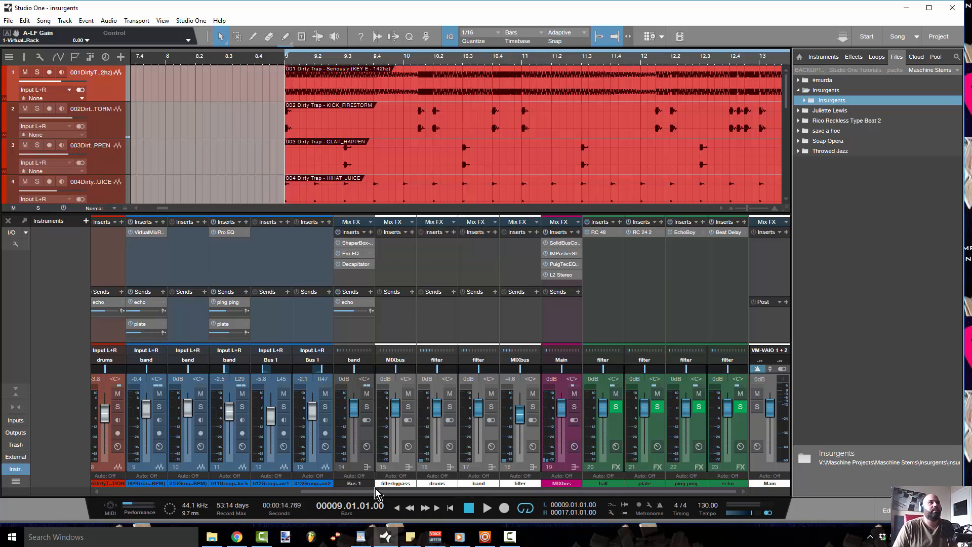
- Insert Guitar Rig 5 from the Native Instruments effects on the 003 CLAP_HAPPEN track
{"action": "left_click_drag", "start_coordinate": [477, 493], "coordinate": [214, 485]}
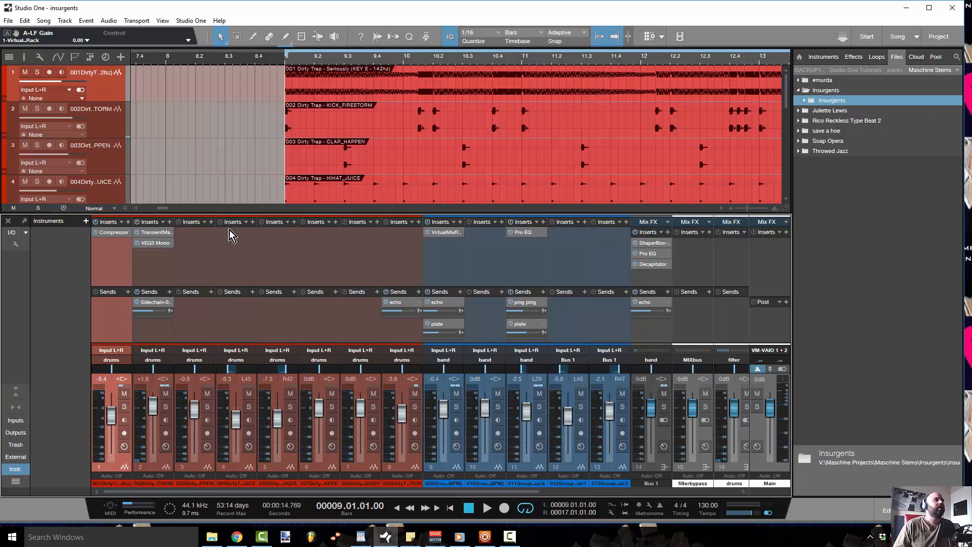
{"action": "left_click", "coordinate": [211, 222]}
{"action": "left_click", "coordinate": [234, 313]}
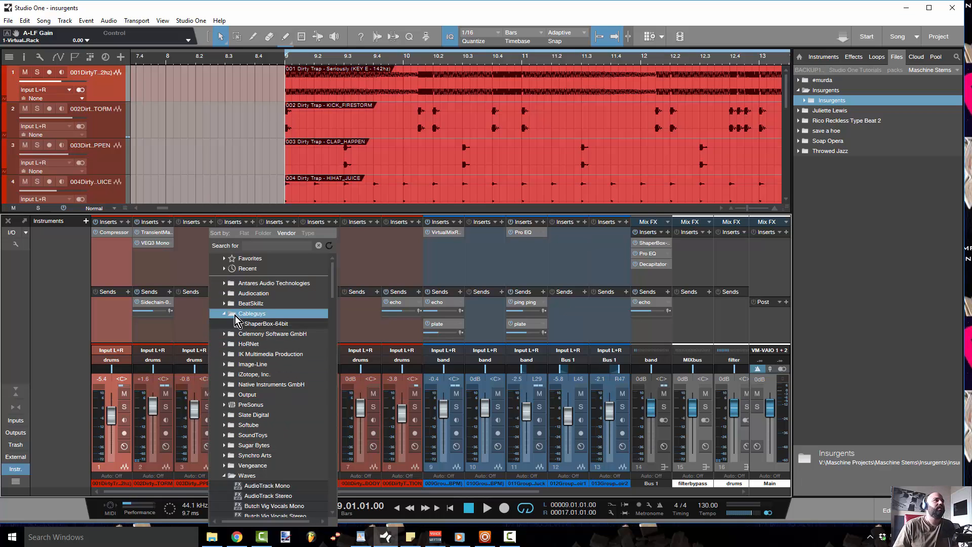
{"action": "left_click", "coordinate": [228, 475]}
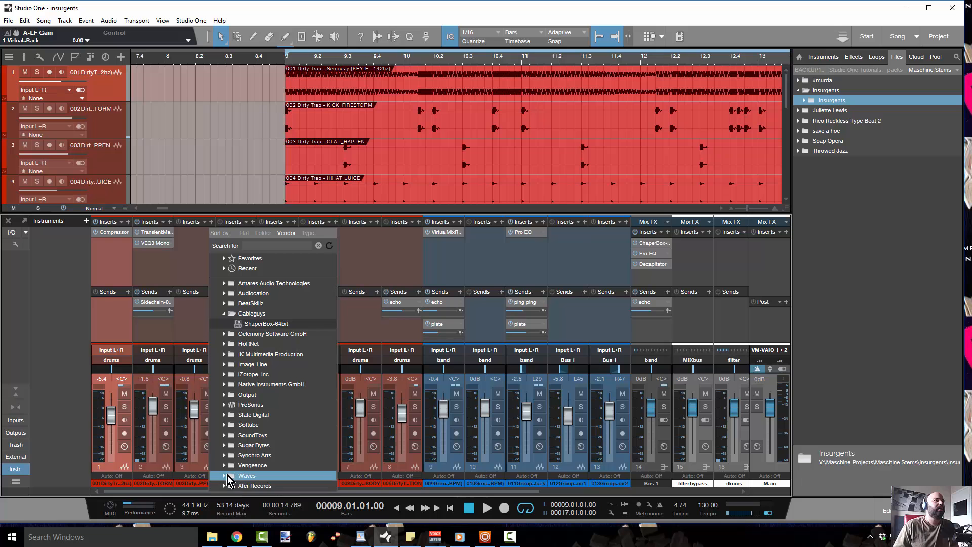
{"action": "left_click", "coordinate": [226, 384]}
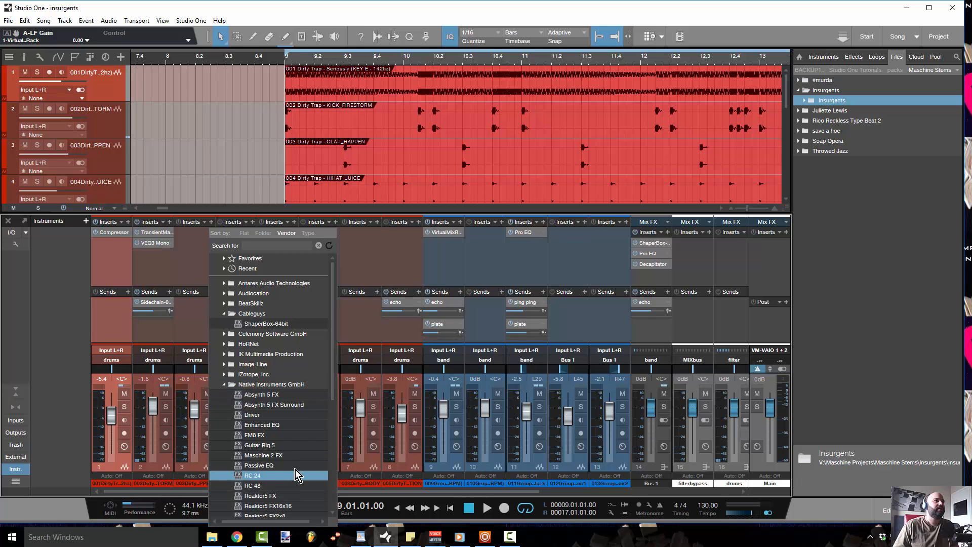
{"action": "left_click", "coordinate": [292, 447]}
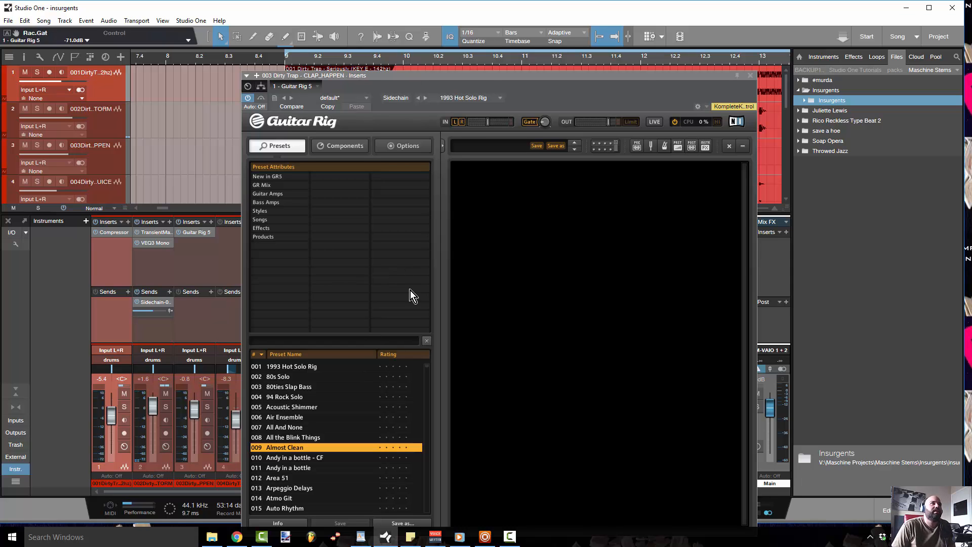
- Add the PsycheDelay component from the Delay & Echo category to the Guitar Rig rack
{"action": "left_click_drag", "start_coordinate": [485, 81], "coordinate": [244, 34]}
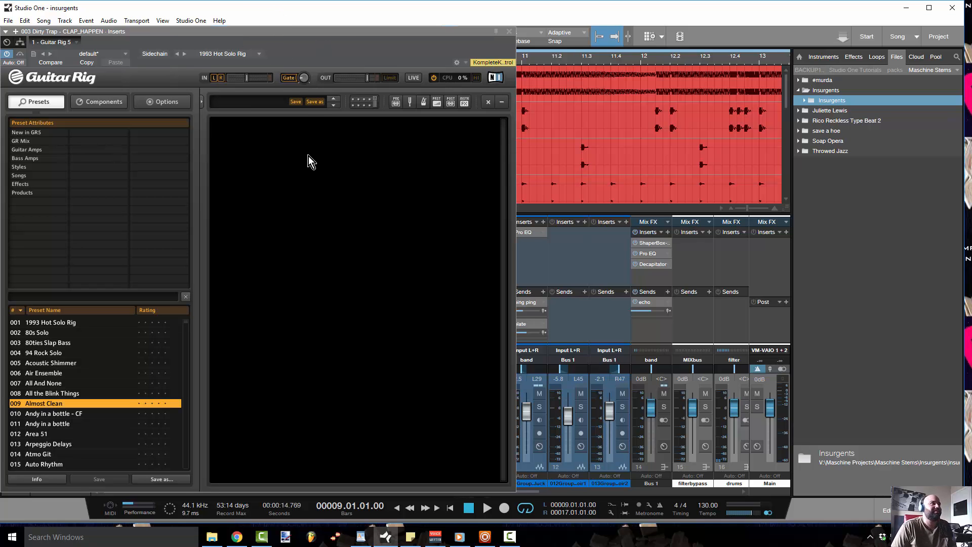
{"action": "left_click", "coordinate": [120, 100]}
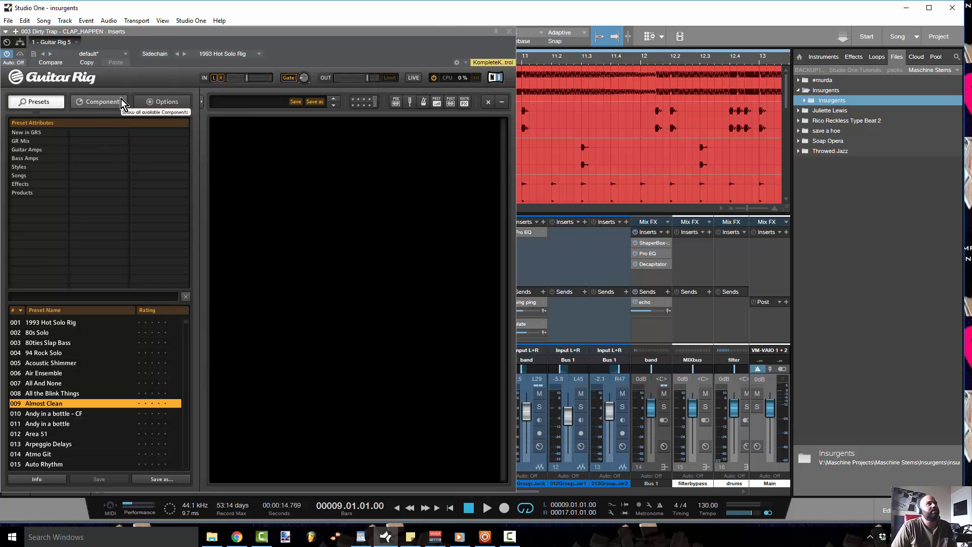
{"action": "left_click", "coordinate": [159, 146]}
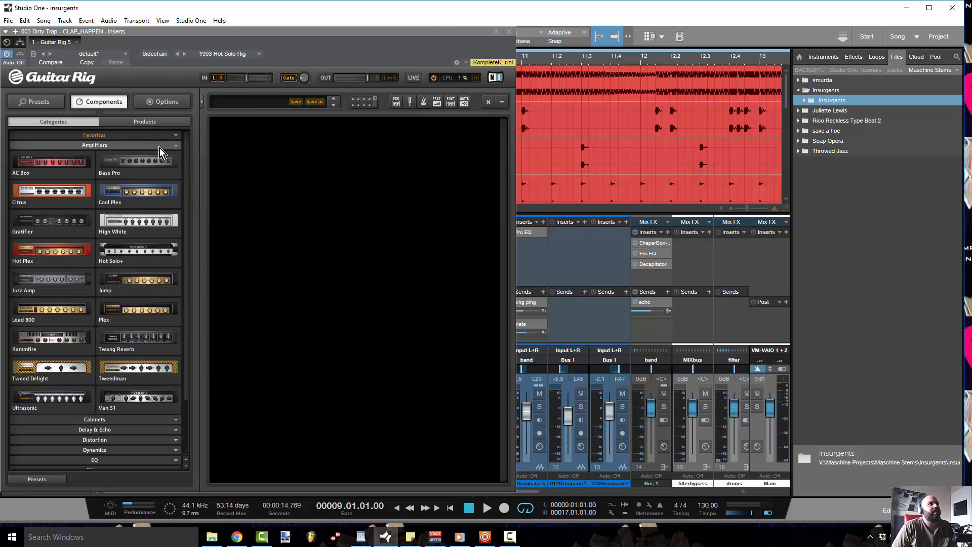
{"action": "left_click", "coordinate": [150, 143]}
{"action": "left_click", "coordinate": [149, 157]}
{"action": "left_click", "coordinate": [150, 158]}
{"action": "left_click", "coordinate": [150, 167]}
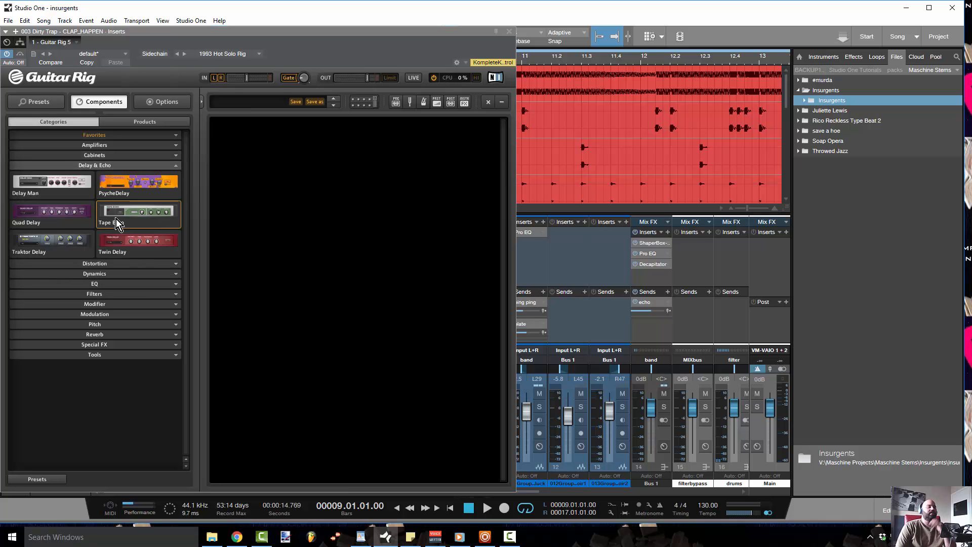
{"action": "left_click_drag", "start_coordinate": [122, 190], "coordinate": [284, 195]}
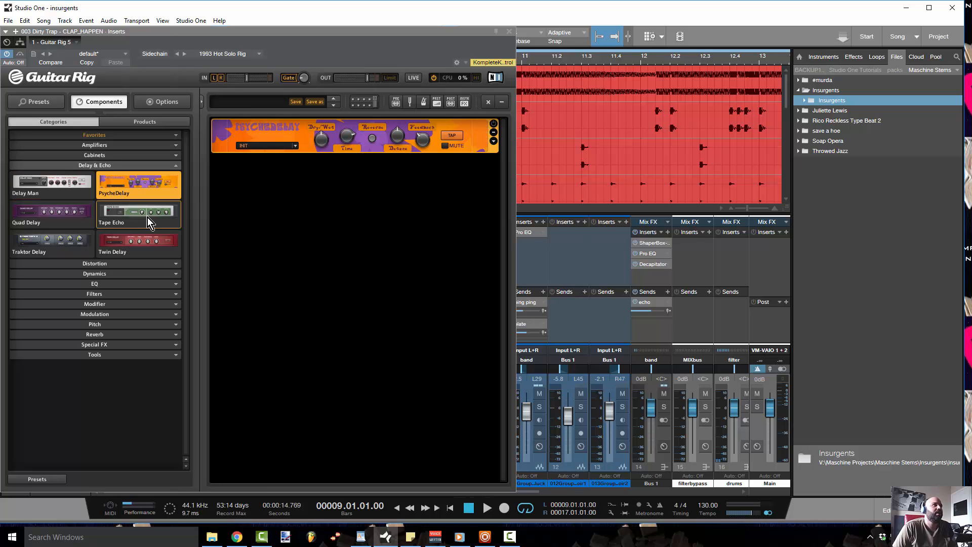
- Examine the components offered in Guitar Rig's Distortion, Dynamics and EQ categories
{"action": "left_click", "coordinate": [163, 167]}
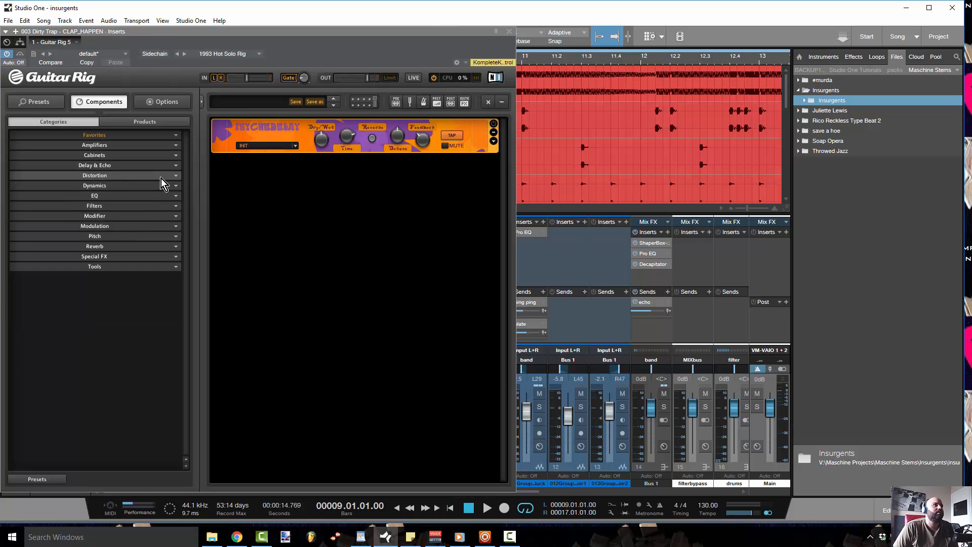
{"action": "left_click", "coordinate": [161, 177]}
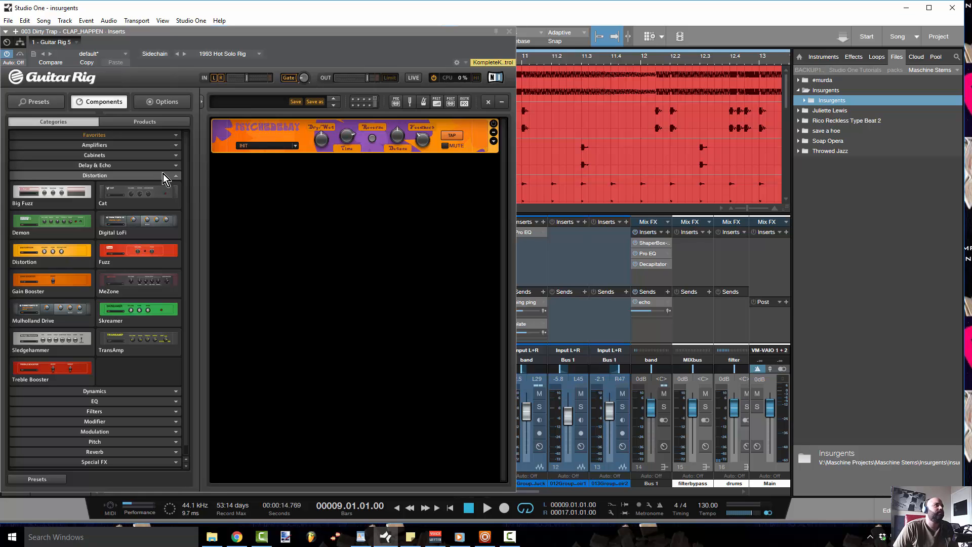
{"action": "left_click", "coordinate": [163, 174]}
{"action": "left_click", "coordinate": [163, 184]}
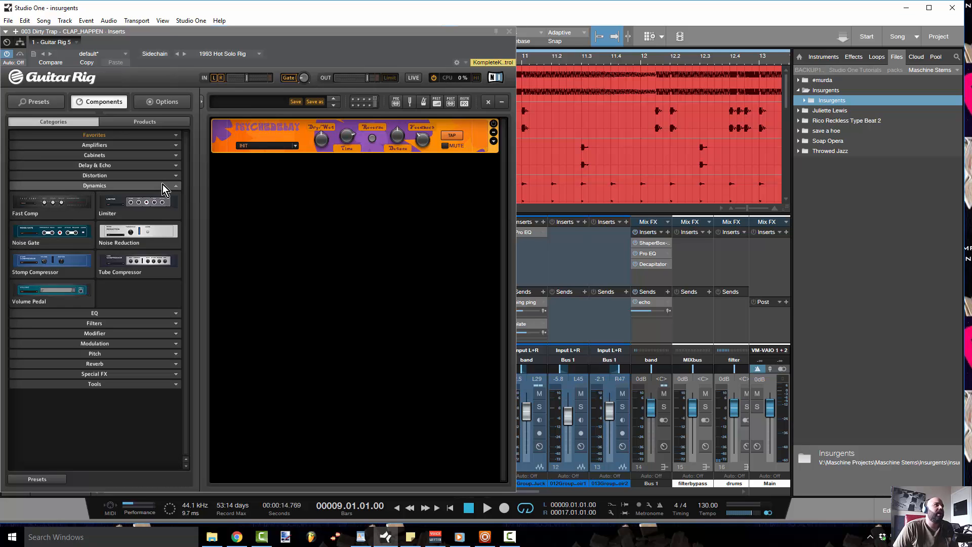
{"action": "left_click", "coordinate": [162, 185]}
{"action": "left_click", "coordinate": [163, 195]}
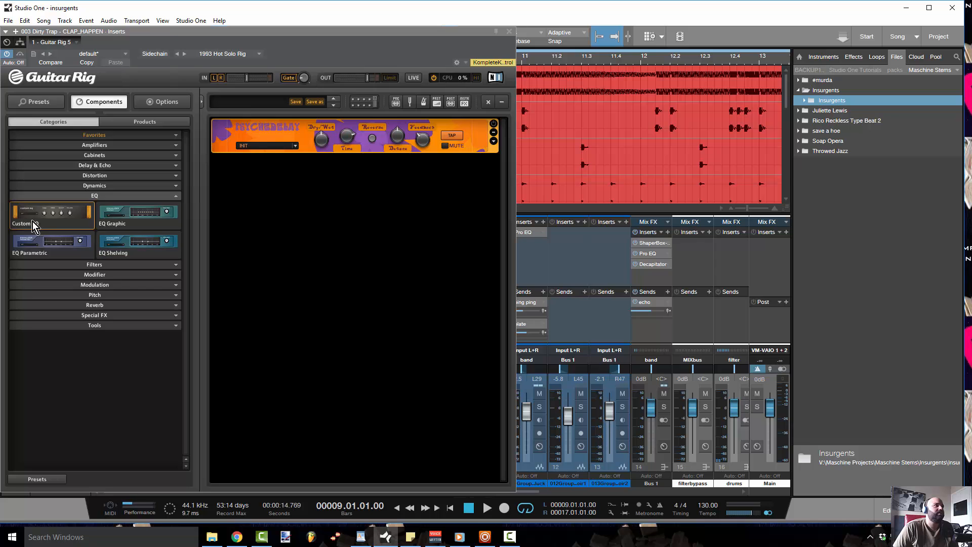
{"action": "left_click", "coordinate": [157, 197]}
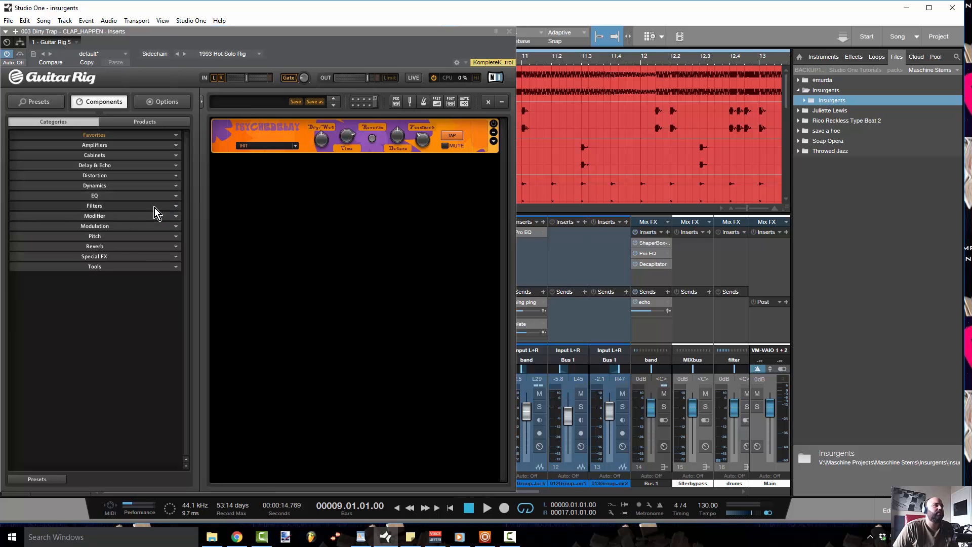
- Examine the components offered in Guitar Rig's Filters, Modulation, Tools and Special FX categories
{"action": "left_click", "coordinate": [154, 208]}
{"action": "left_click", "coordinate": [159, 205]}
{"action": "left_click", "coordinate": [146, 227]}
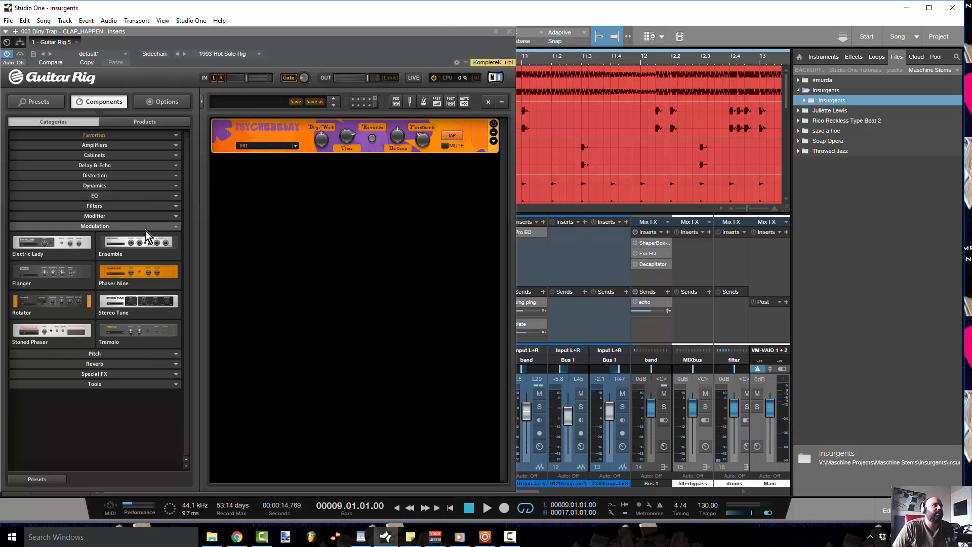
{"action": "left_click", "coordinate": [114, 374]}
{"action": "scroll", "coordinate": [143, 385], "scroll_direction": "down", "scroll_amount": 2}
{"action": "left_click", "coordinate": [126, 339]}
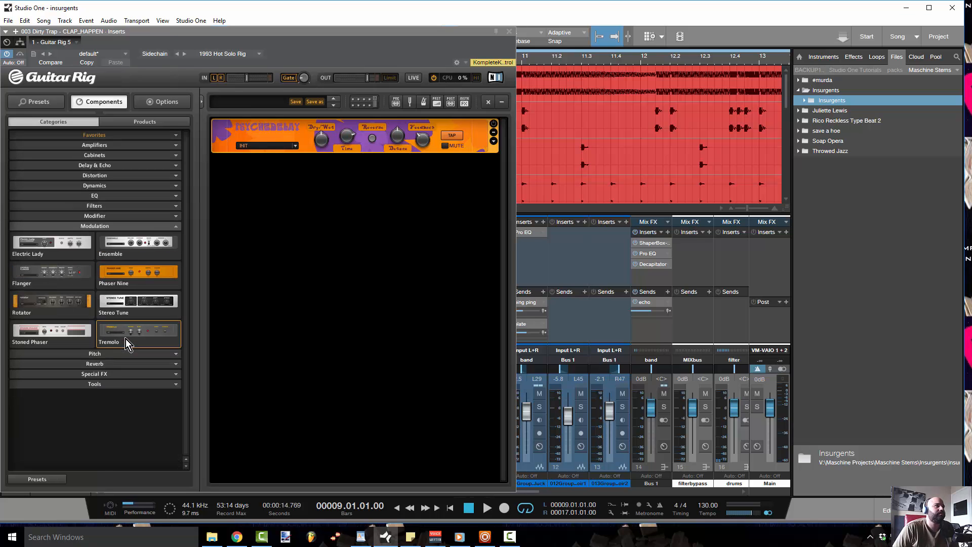
{"action": "left_click", "coordinate": [122, 384]}
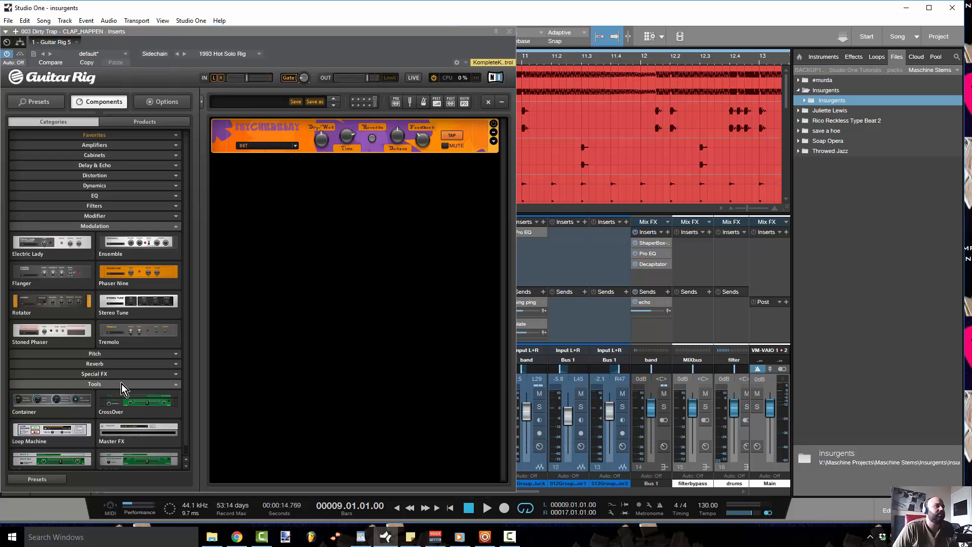
{"action": "scroll", "coordinate": [142, 405], "scroll_direction": "down", "scroll_amount": 1}
{"action": "left_click", "coordinate": [114, 367]}
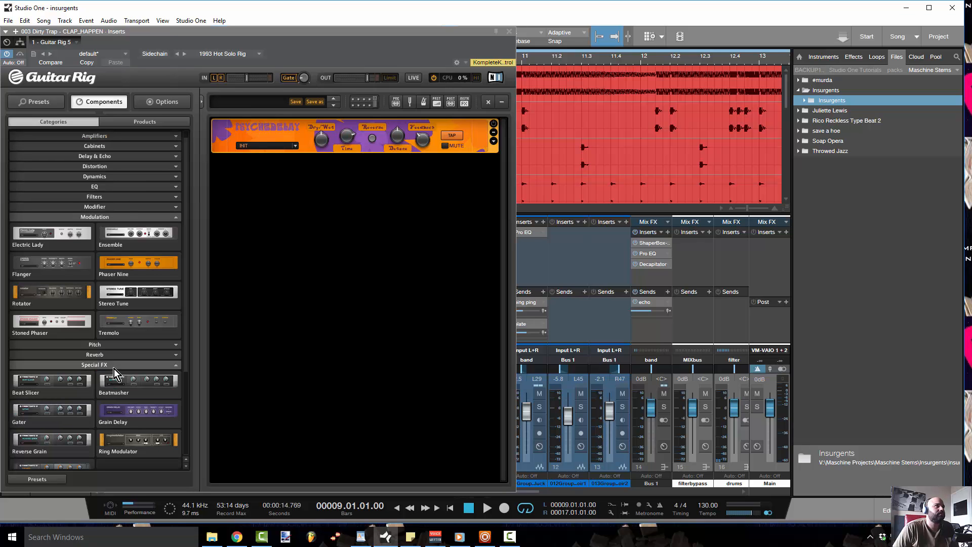
- Review Guitar Rig's Modulation components and collapse the open Modulation, Special FX and Tools categories
{"action": "left_click", "coordinate": [121, 216]}
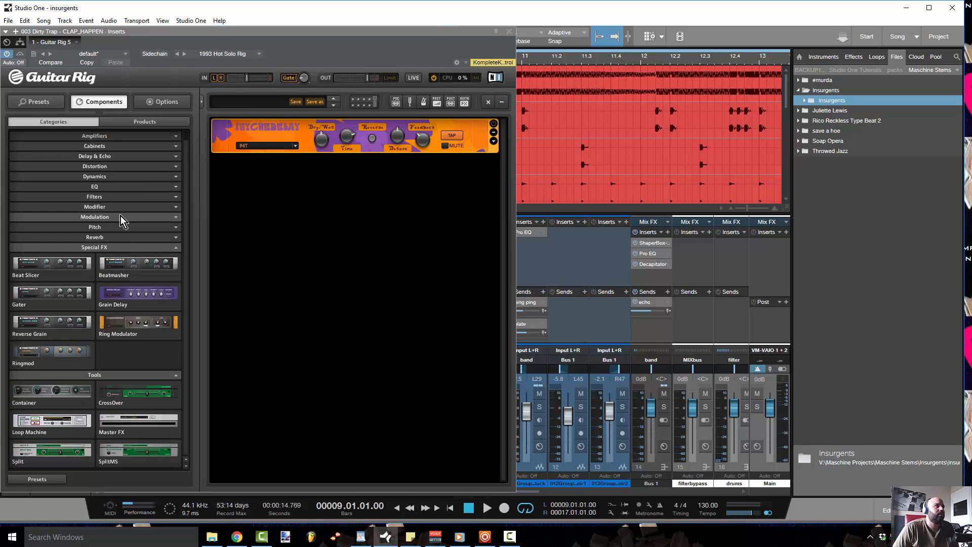
{"action": "left_click", "coordinate": [121, 217]}
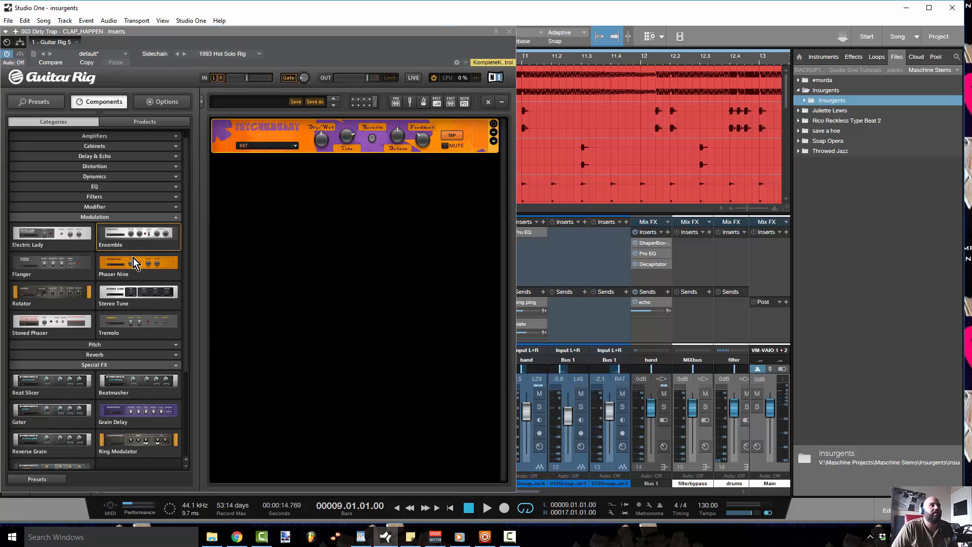
{"action": "scroll", "coordinate": [186, 418], "scroll_direction": "down", "scroll_amount": 3}
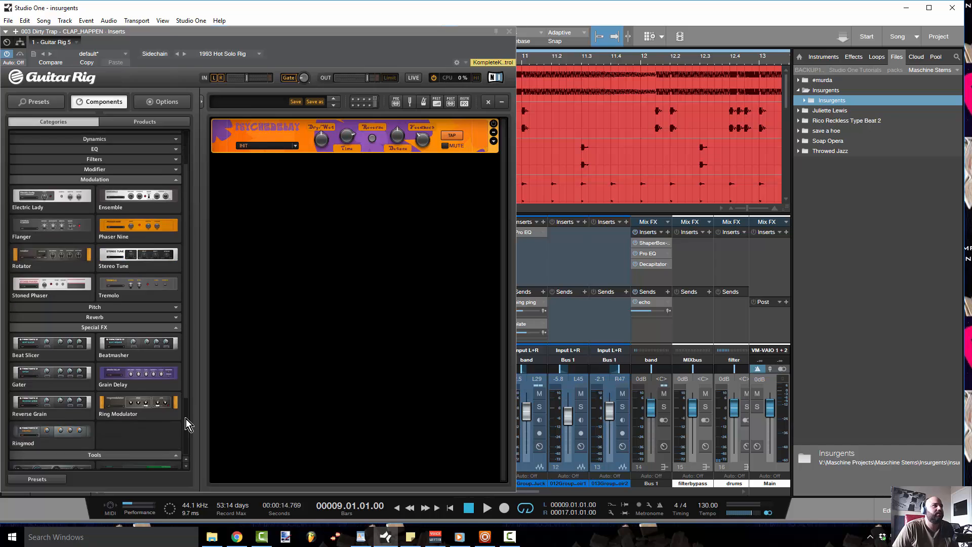
{"action": "left_click", "coordinate": [177, 248]}
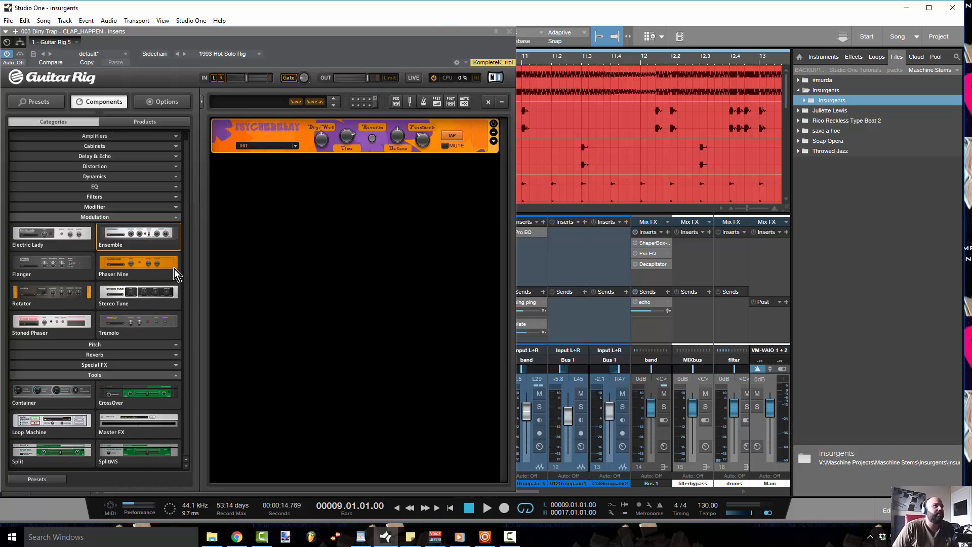
{"action": "left_click", "coordinate": [178, 378]}
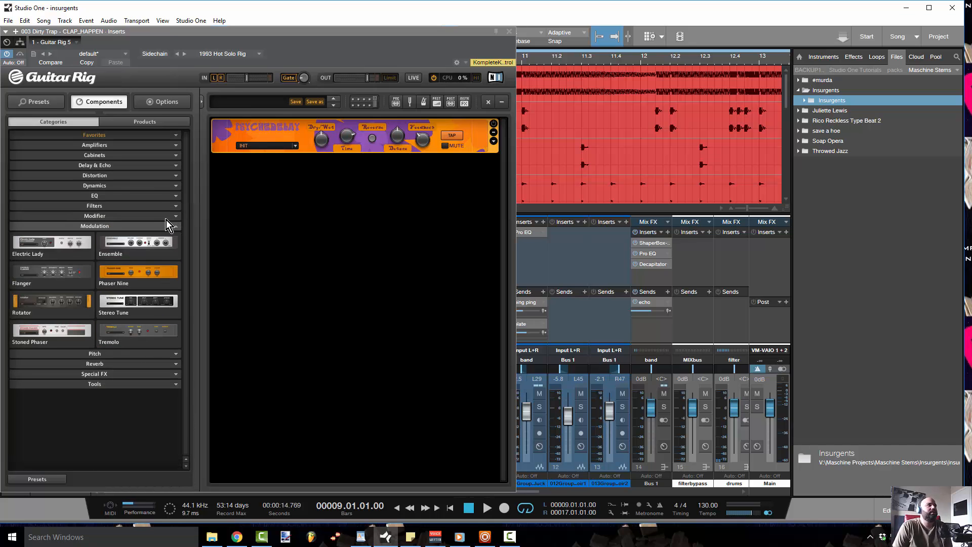
{"action": "left_click", "coordinate": [178, 228]}
- Examine the PsycheDelay parameters that Guitar Rig 5 offers for automation, such as On/Off, Wet, Reverse, Feedback and Time Tap
{"action": "left_click", "coordinate": [17, 63]}
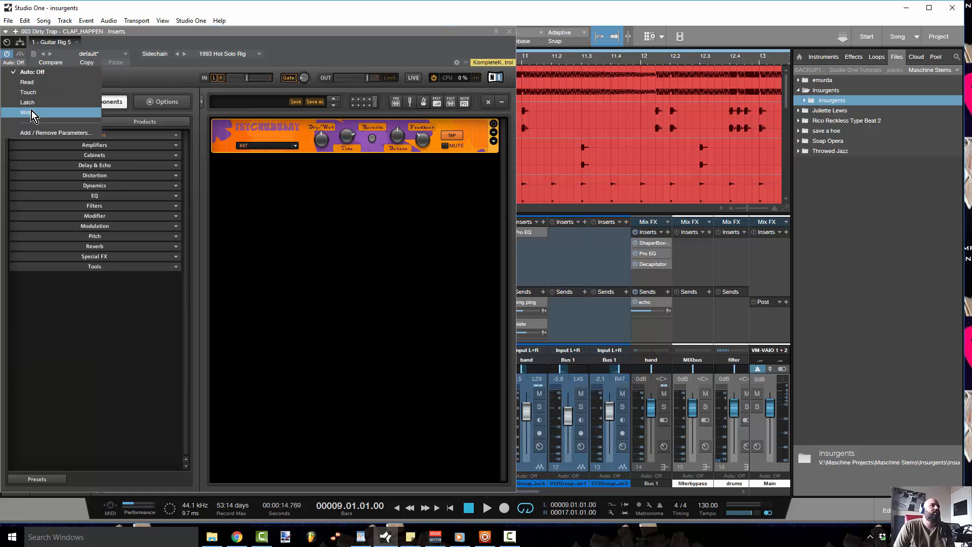
{"action": "left_click", "coordinate": [115, 396]}
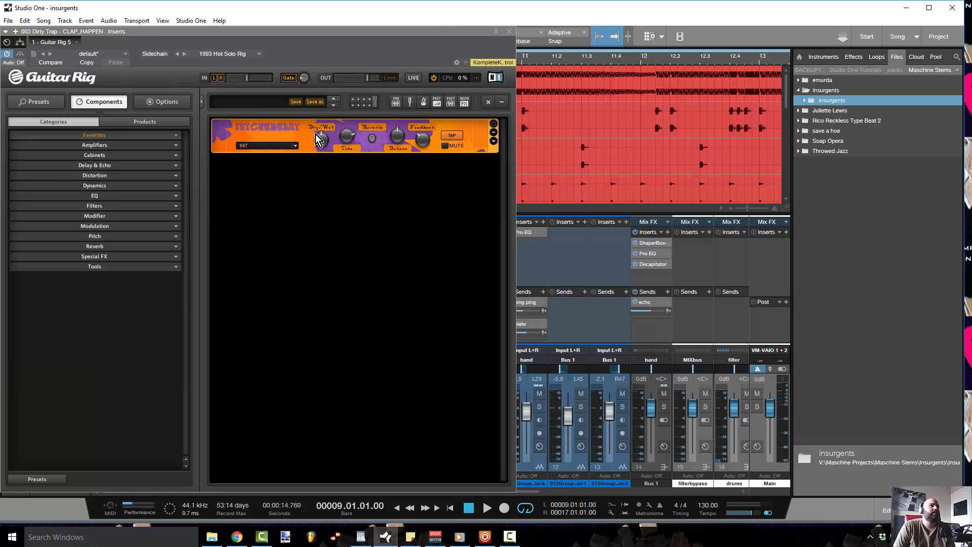
{"action": "left_click", "coordinate": [13, 62]}
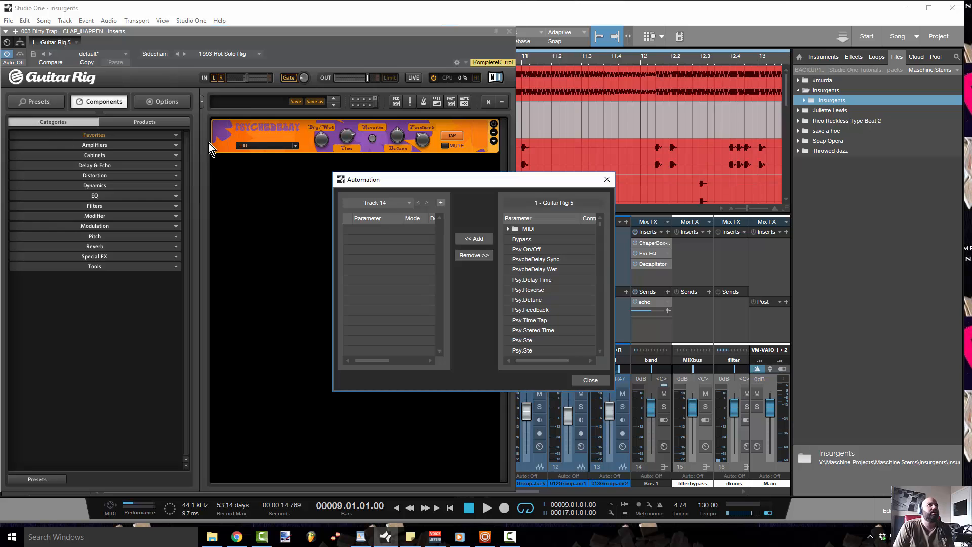
{"action": "left_click_drag", "start_coordinate": [521, 179], "coordinate": [406, 210]}
{"action": "scroll", "coordinate": [421, 332], "scroll_direction": "down", "scroll_amount": 4}
{"action": "scroll", "coordinate": [433, 354], "scroll_direction": "up", "scroll_amount": 5}
{"action": "left_click", "coordinate": [416, 280]}
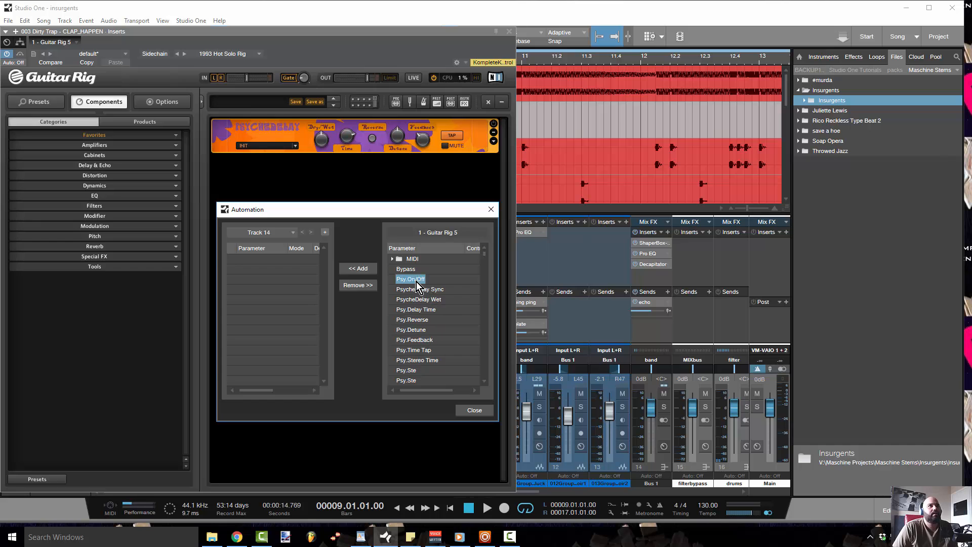
{"action": "left_click", "coordinate": [437, 300]}
{"action": "left_click", "coordinate": [426, 321]}
{"action": "left_click", "coordinate": [424, 341]}
{"action": "left_click", "coordinate": [425, 360]}
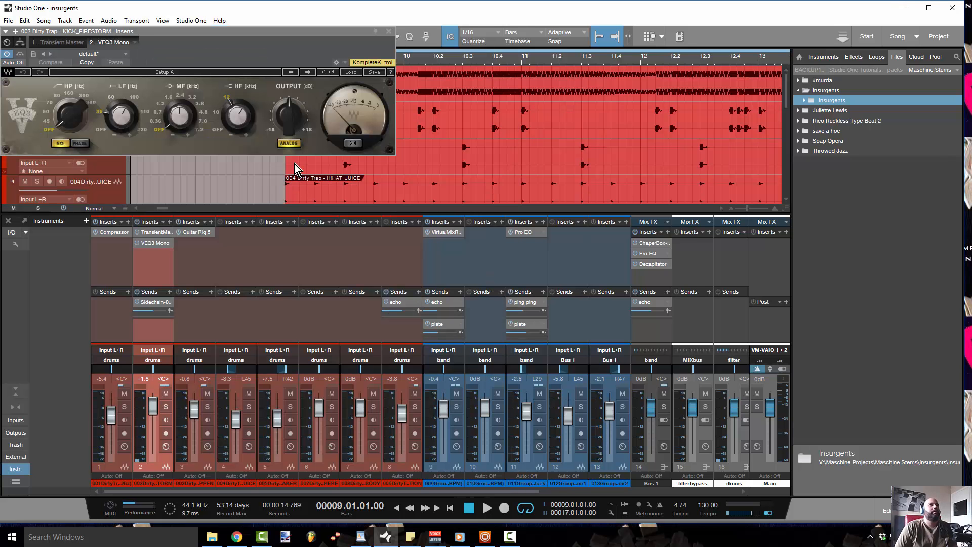
- Reopen Guitar Rig 5 on the 003 CLAP_HAPPEN track and view PsycheDelay's expanded pitch, stereo and sync controls
{"action": "left_click", "coordinate": [199, 233]}
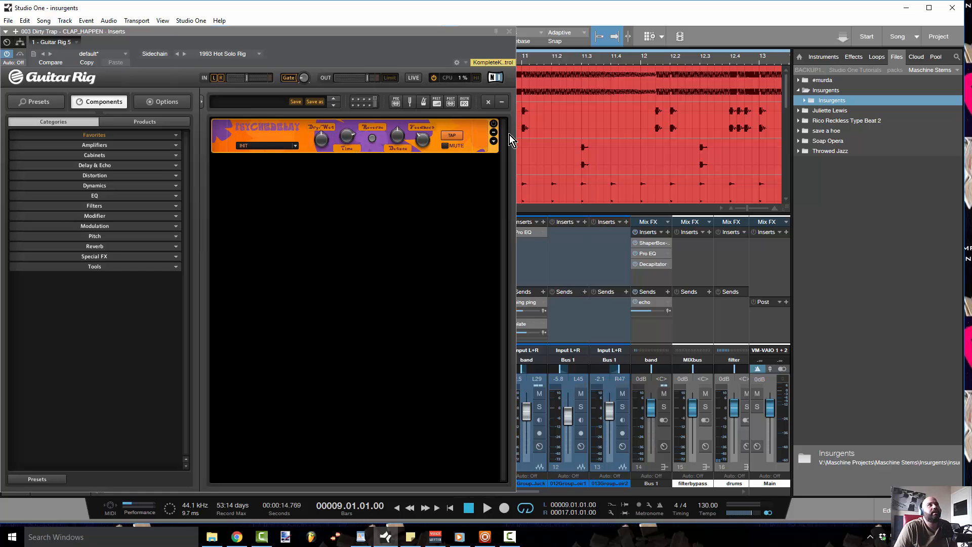
{"action": "left_click", "coordinate": [493, 141]}
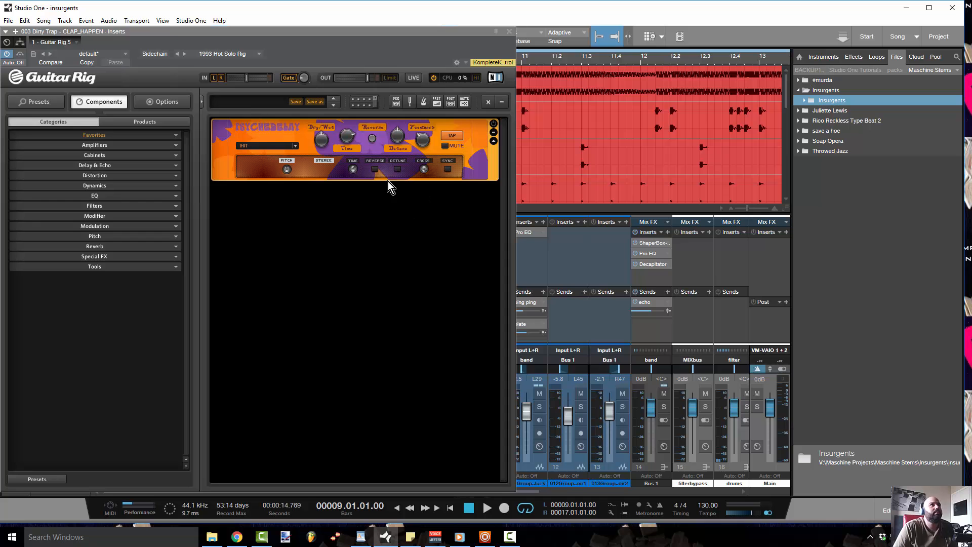
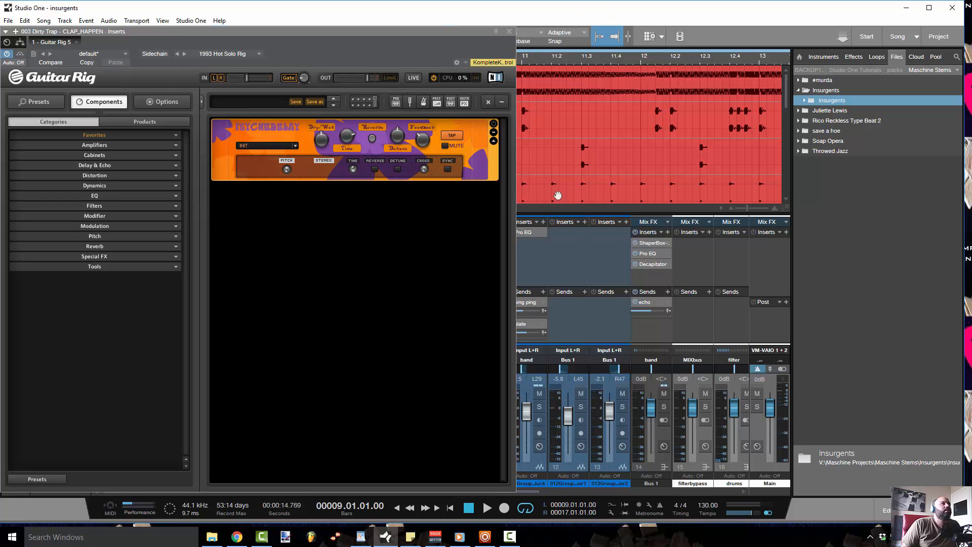
{"action": "left_click", "coordinate": [508, 32]}
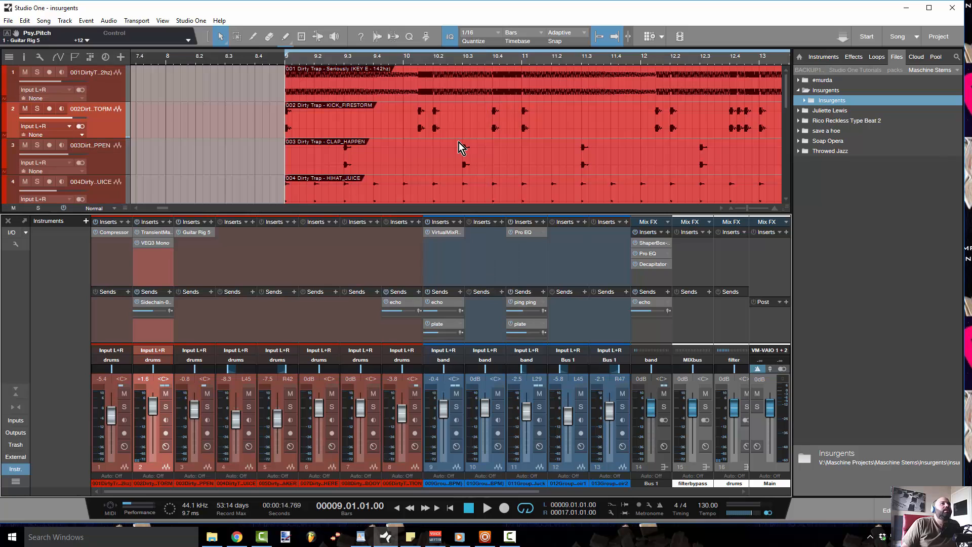
- Remove Guitar Rig 5 from the inserts of the 003 CLAP_HAPPEN track
{"action": "right_click", "coordinate": [198, 232]}
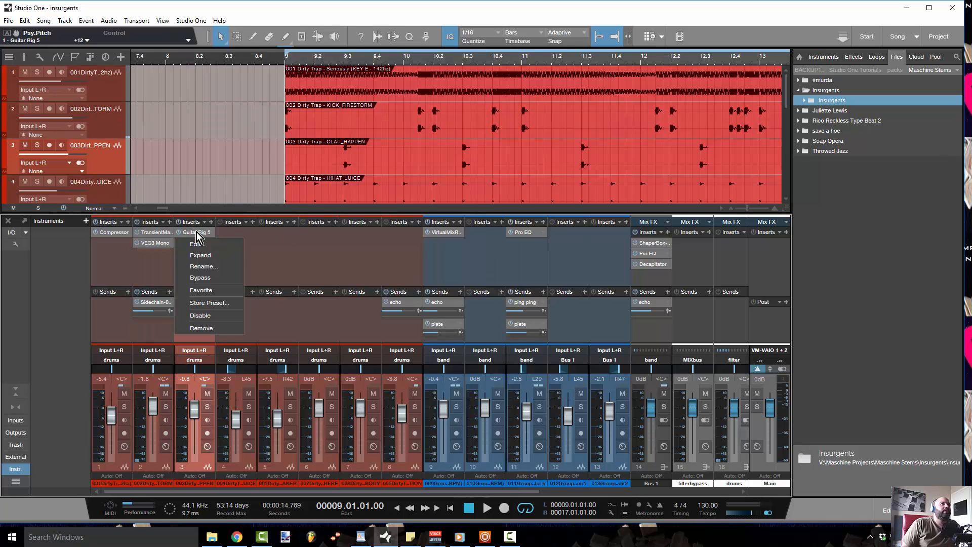
{"action": "left_click", "coordinate": [204, 329]}
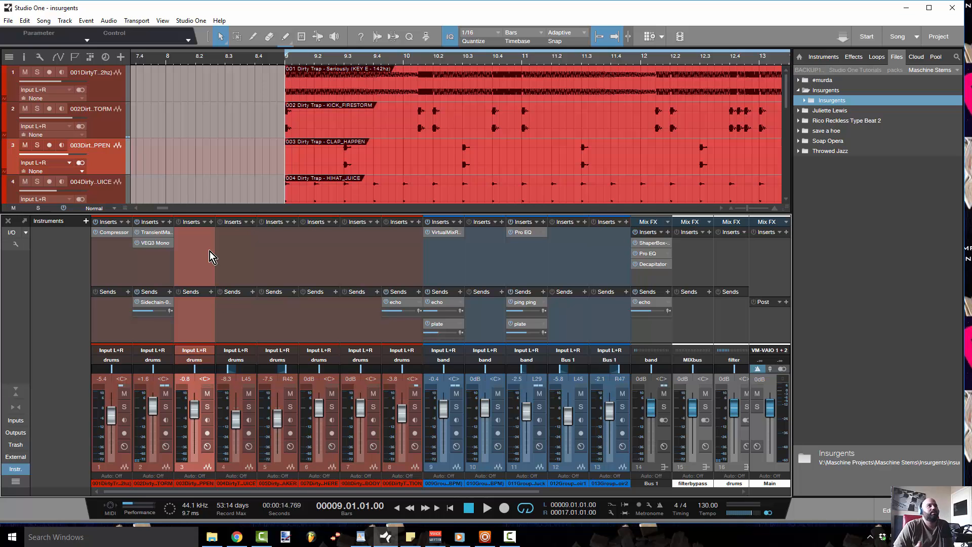
- Look through the effect vendors available as inserts and collapse the Native Instruments GmbH group
{"action": "left_click", "coordinate": [211, 224]}
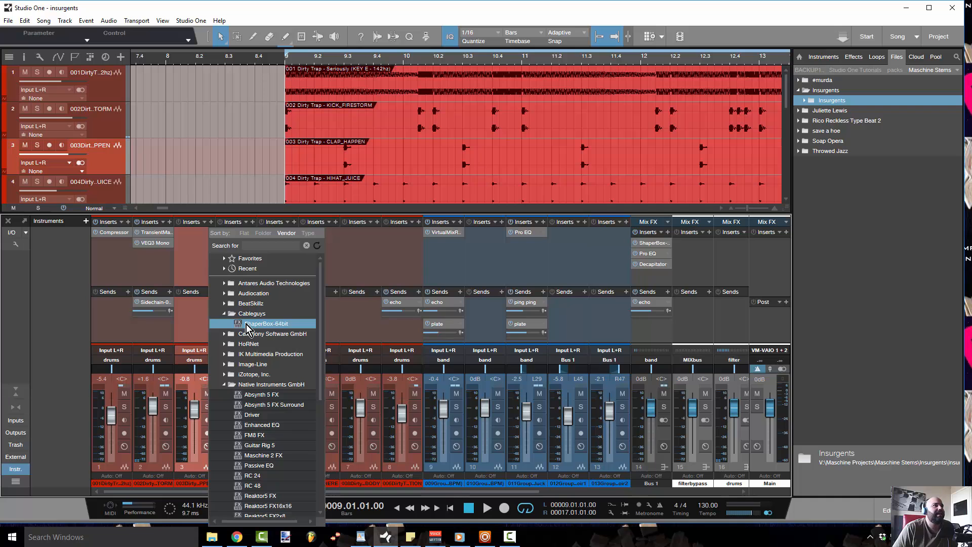
{"action": "left_click", "coordinate": [224, 387]}
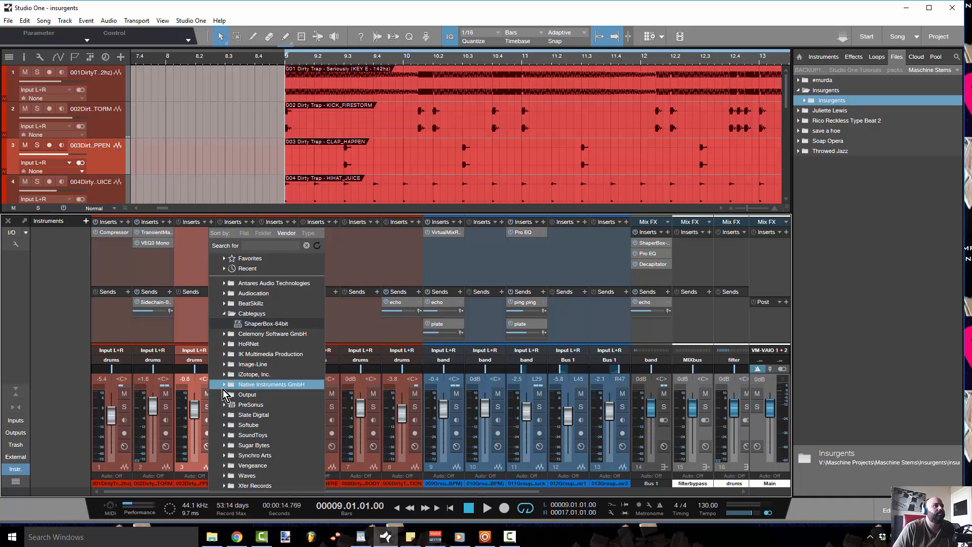
{"action": "left_click", "coordinate": [433, 256]}
- Examine the low, mid and high band offset curves in the ShaperBox insert on Bus 1
{"action": "left_click_drag", "start_coordinate": [424, 498], "coordinate": [639, 499]}
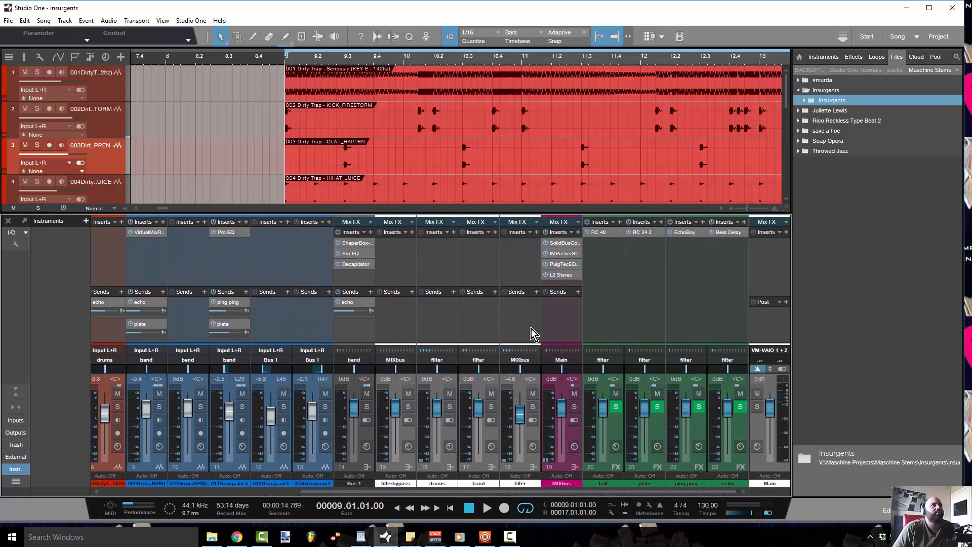
{"action": "left_click", "coordinate": [356, 243]}
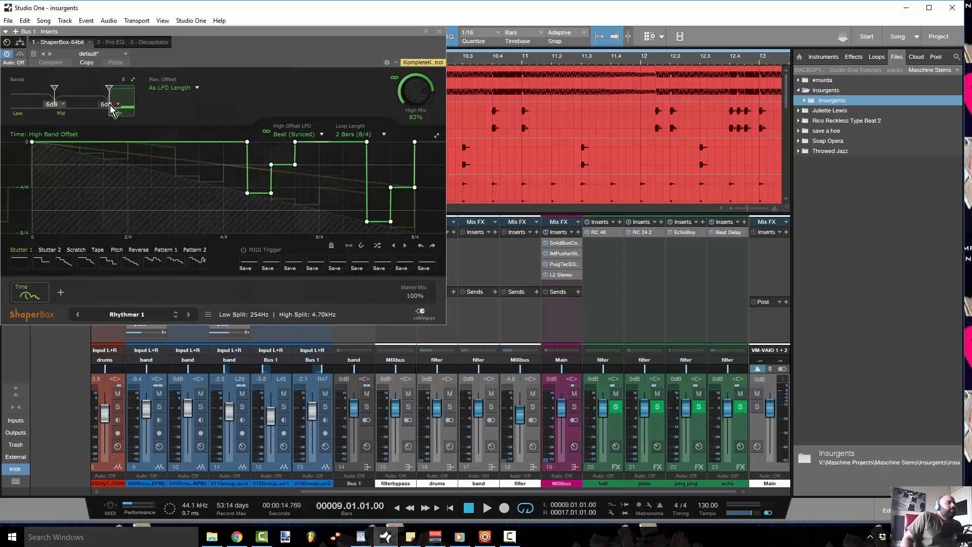
{"action": "left_click", "coordinate": [44, 94]}
{"action": "left_click", "coordinate": [85, 101]}
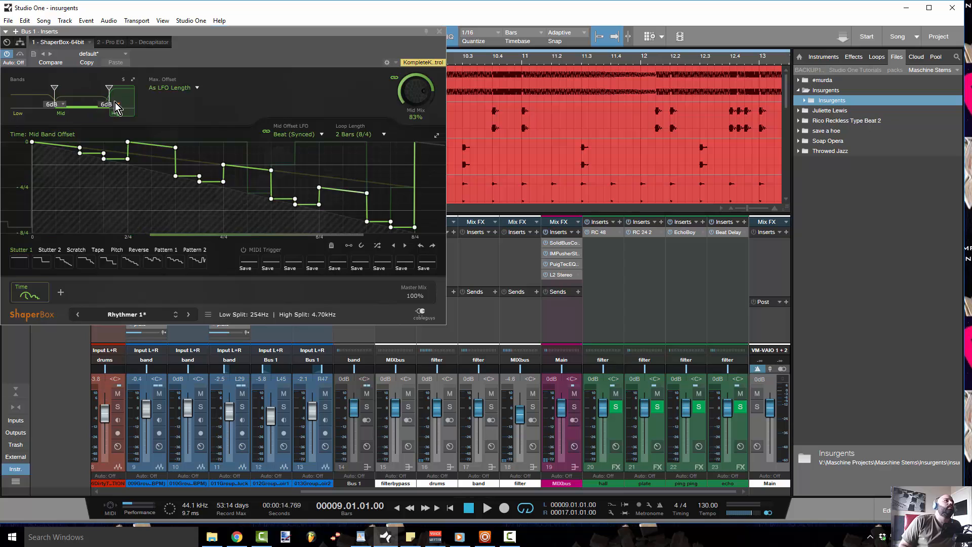
{"action": "left_click", "coordinate": [115, 104]}
{"action": "left_click", "coordinate": [93, 98]}
{"action": "left_click", "coordinate": [46, 92]}
{"action": "left_click", "coordinate": [71, 96]}
{"action": "left_click", "coordinate": [118, 98]}
{"action": "left_click", "coordinate": [95, 96]}
{"action": "left_click", "coordinate": [43, 94]}
{"action": "left_click", "coordinate": [81, 96]}
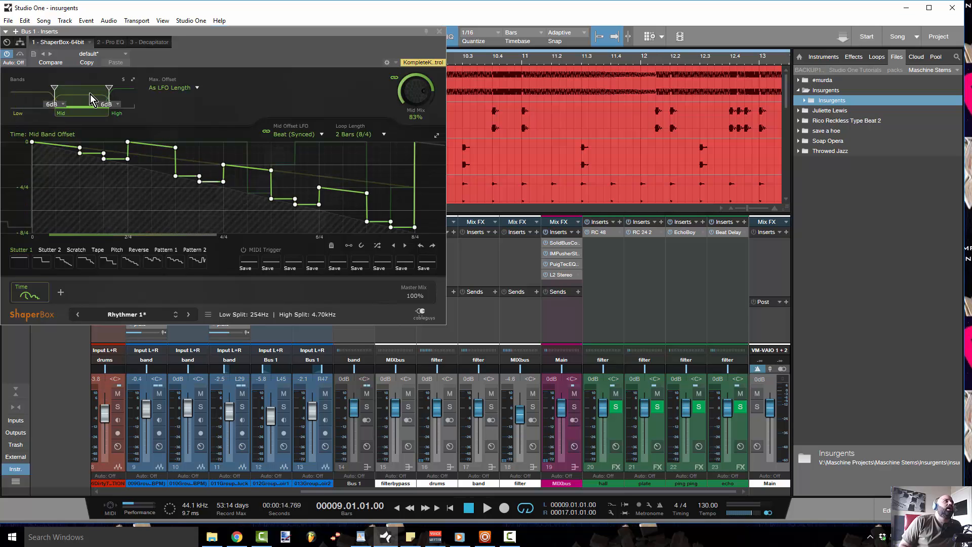
{"action": "left_click", "coordinate": [121, 99]}
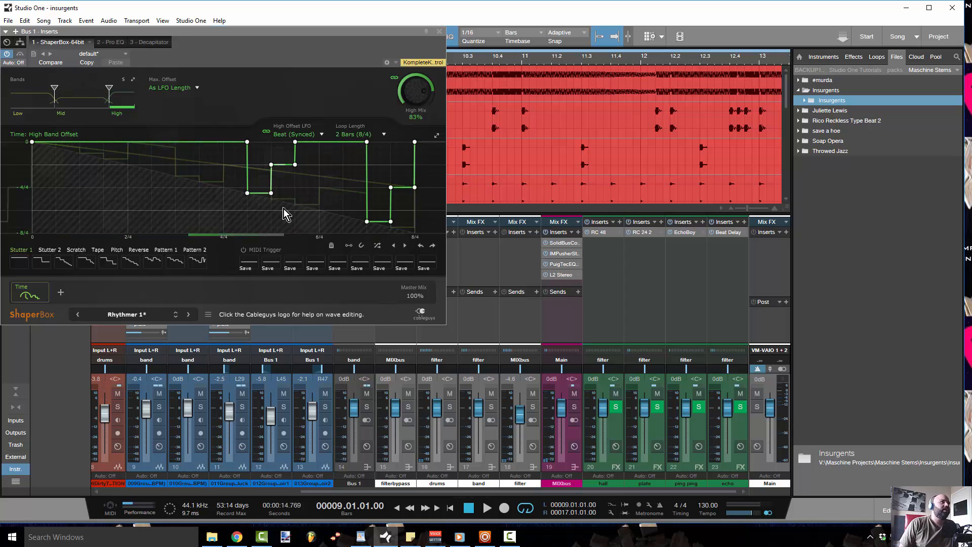
- View the additional shapers ShaperBox offers, return to the Time shaper, and close the plug-in
{"action": "left_click", "coordinate": [59, 292]}
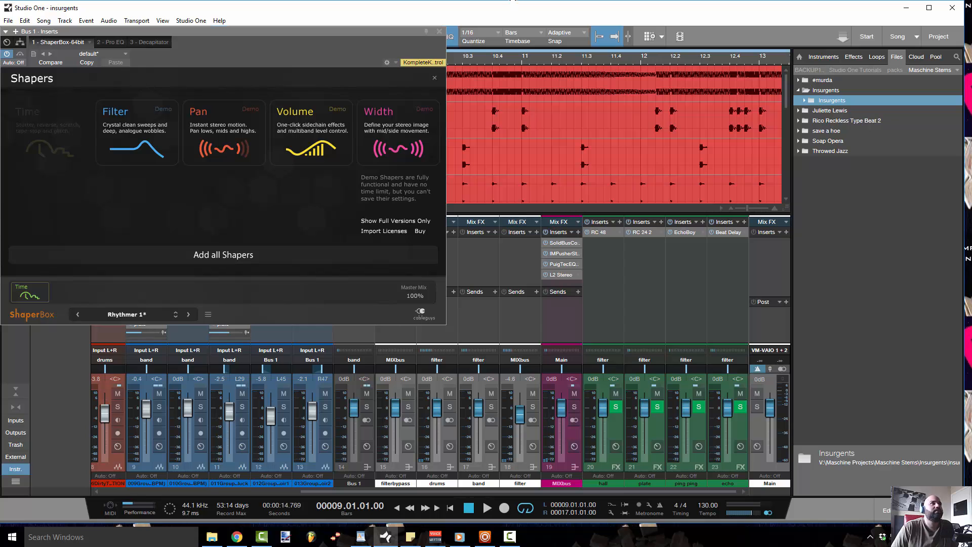
{"action": "left_click", "coordinate": [31, 294]}
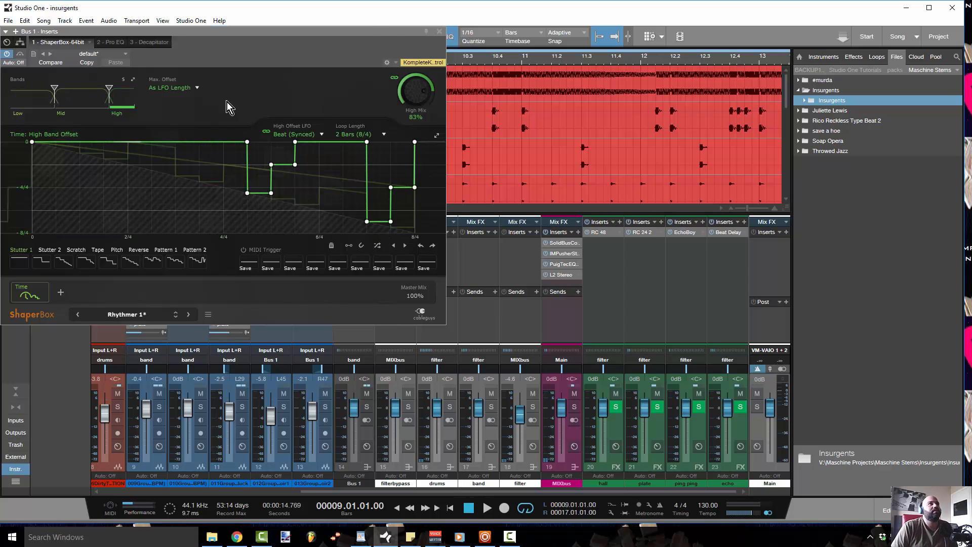
{"action": "left_click", "coordinate": [440, 32]}
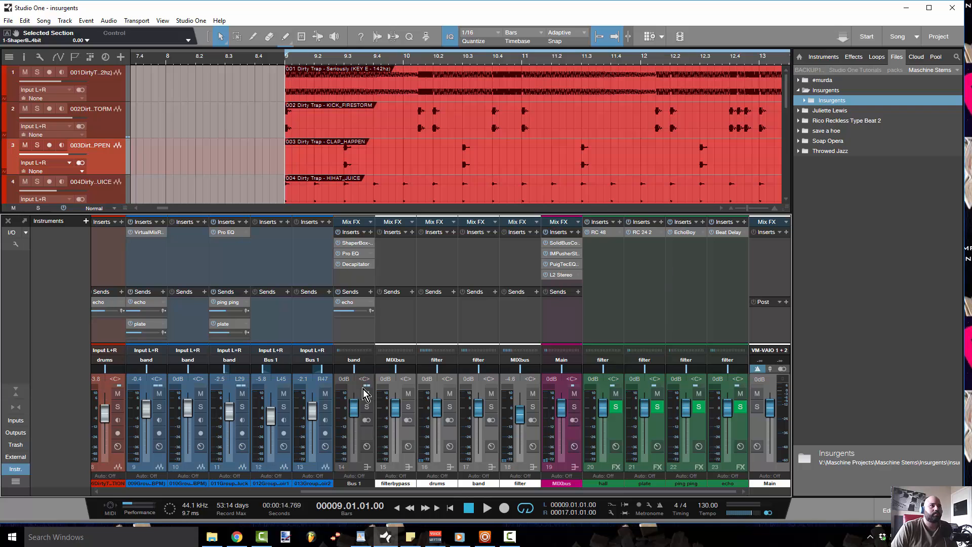
- Solo Bus 1 and compare its playback from bar 9 with ShaperBox bypassed and active
{"action": "left_click", "coordinate": [369, 407]}
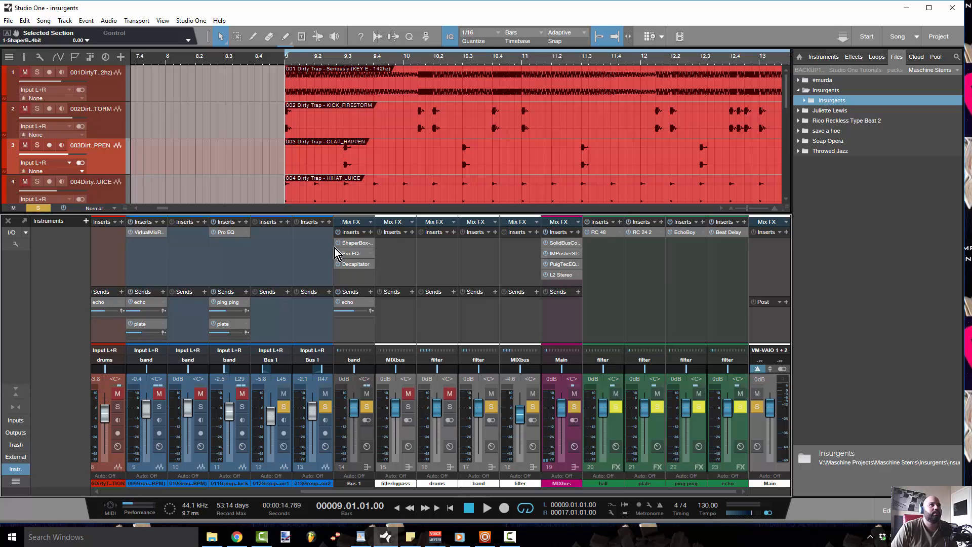
{"action": "key", "text": "space"}
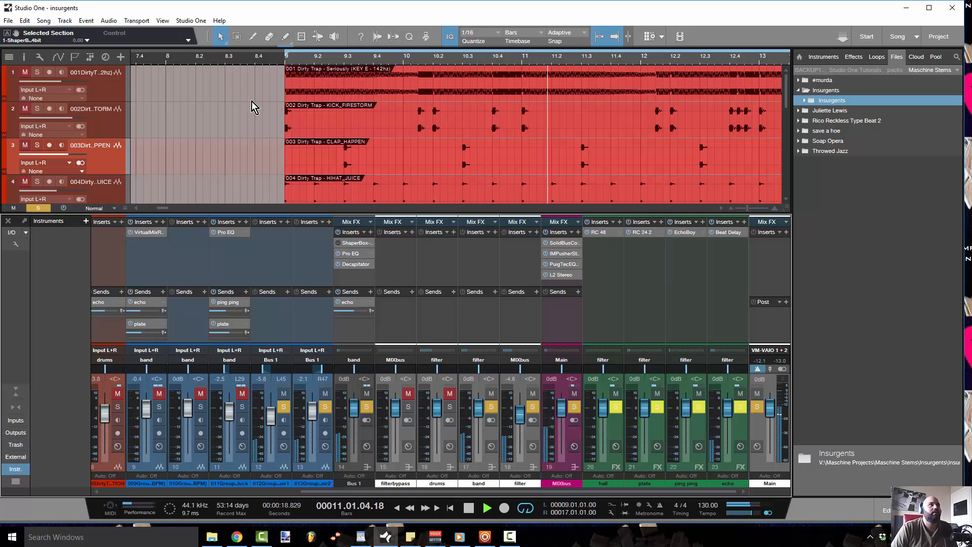
{"action": "key", "text": "space"}
{"action": "left_click", "coordinate": [285, 64]}
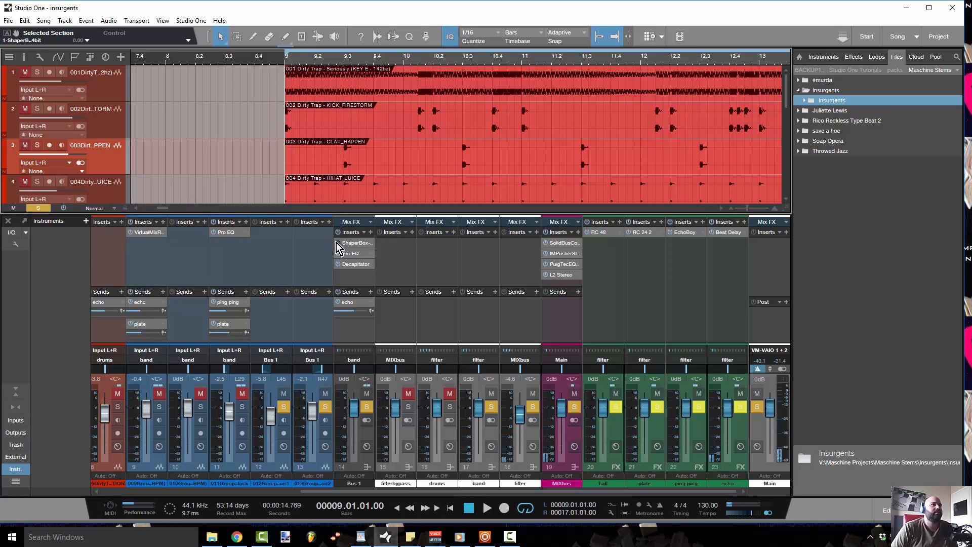
{"action": "key", "text": "space"}
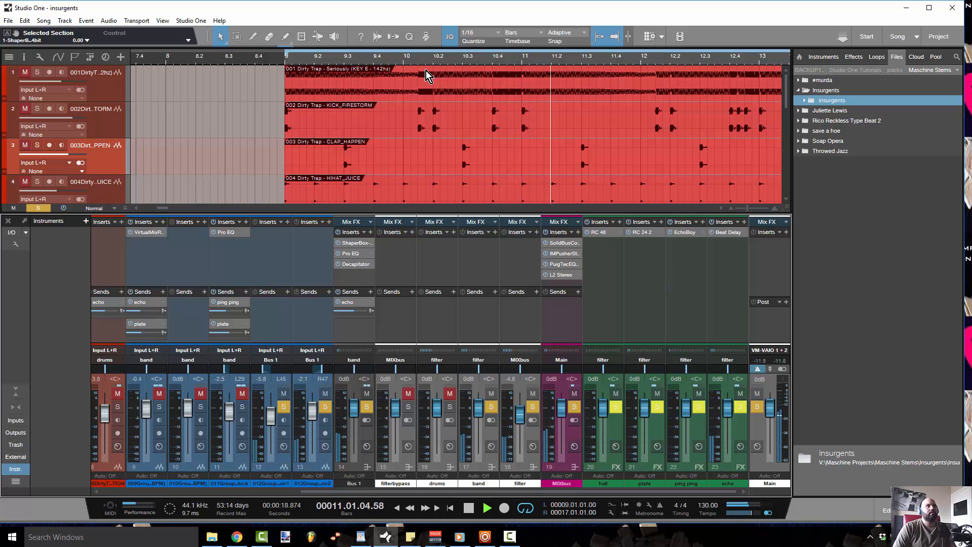
{"action": "key", "text": "space"}
- Reopen ShaperBox on Bus 1 to compare its low, mid and high band curves, and close the plug-in
{"action": "left_click", "coordinate": [350, 242]}
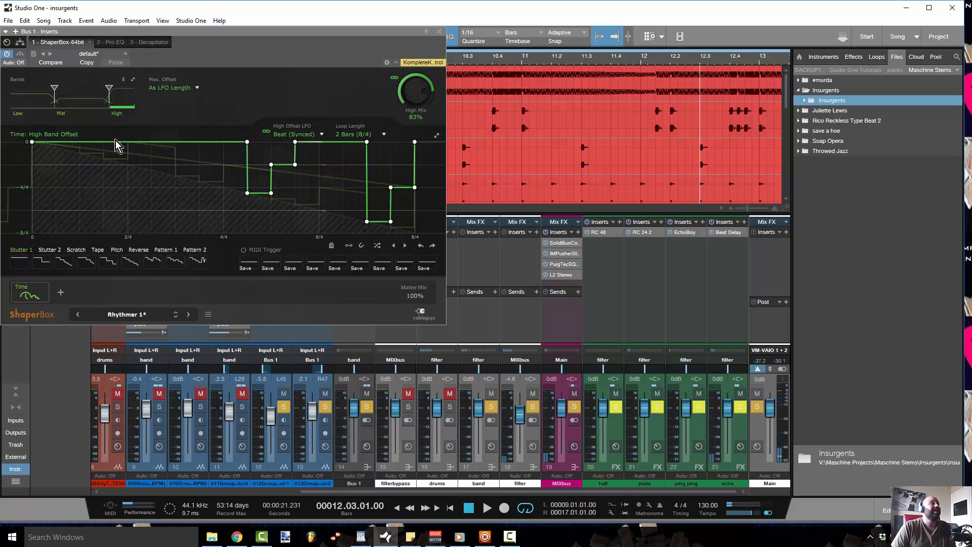
{"action": "left_click", "coordinate": [37, 93]}
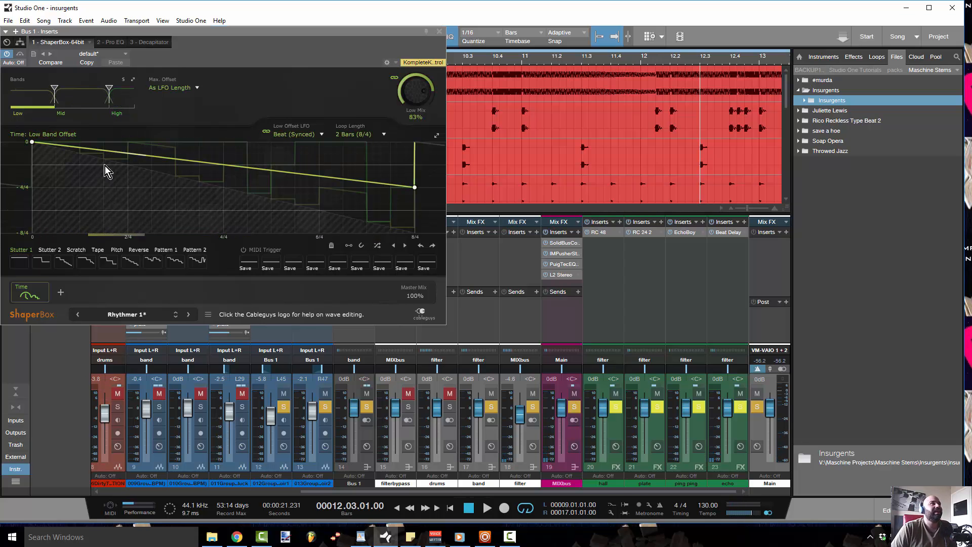
{"action": "left_click", "coordinate": [95, 96]}
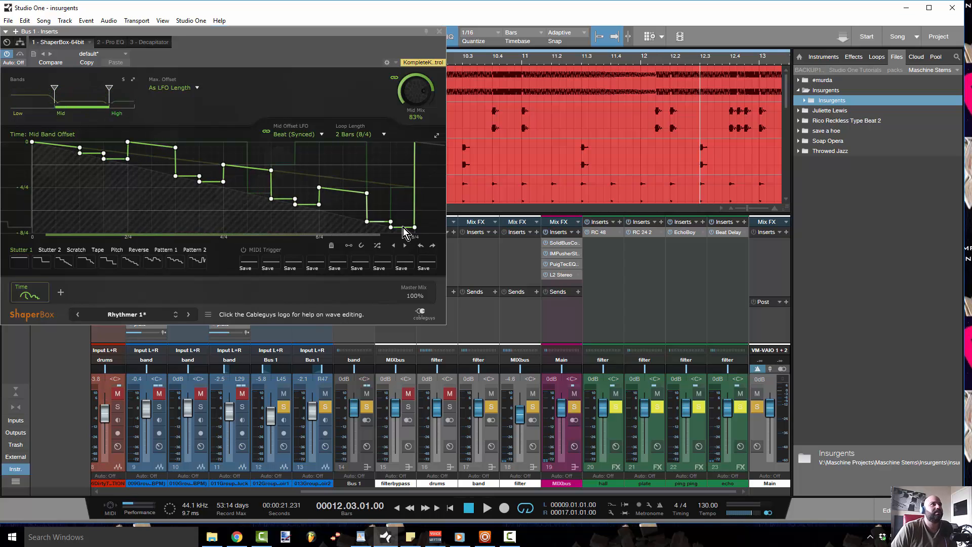
{"action": "left_click", "coordinate": [131, 96]}
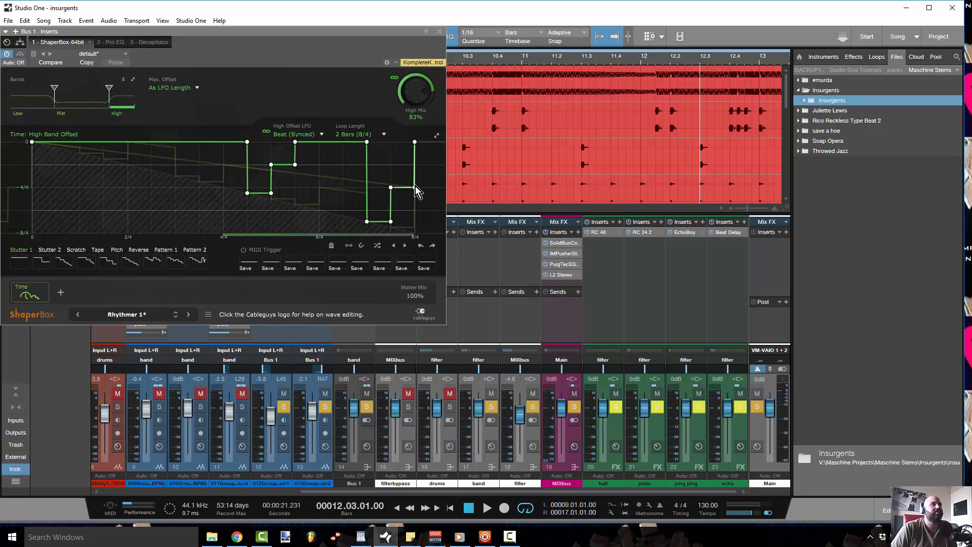
{"action": "left_click", "coordinate": [439, 32]}
- Play the soloed Bus 1 from bar 9 to hear the ShaperBox effect, and stop playback
{"action": "left_click", "coordinate": [286, 60]}
{"action": "key", "text": "space"}
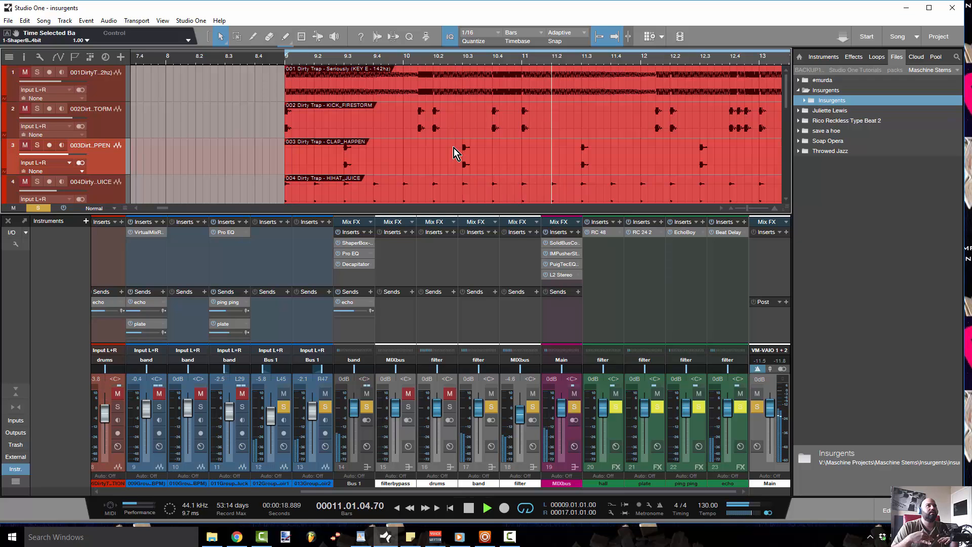
{"action": "key", "text": "space"}
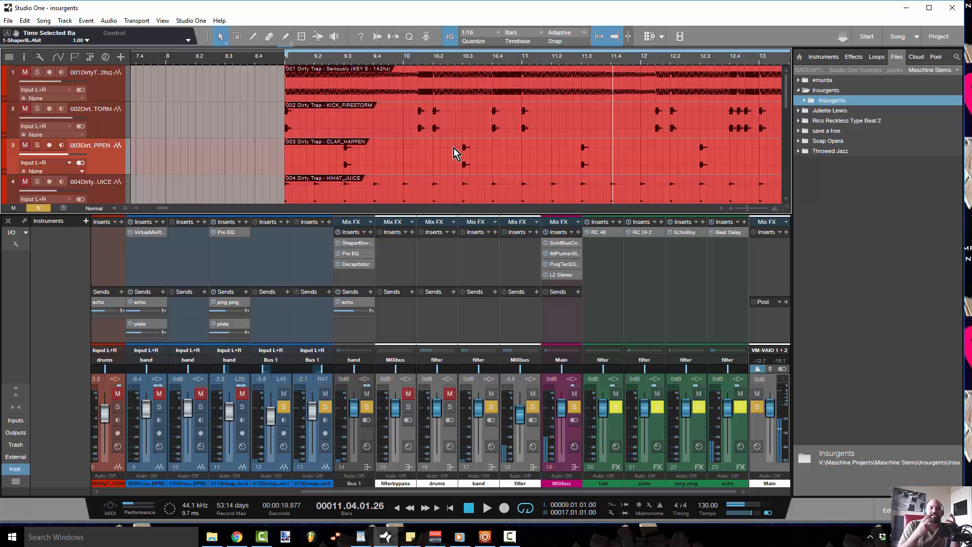